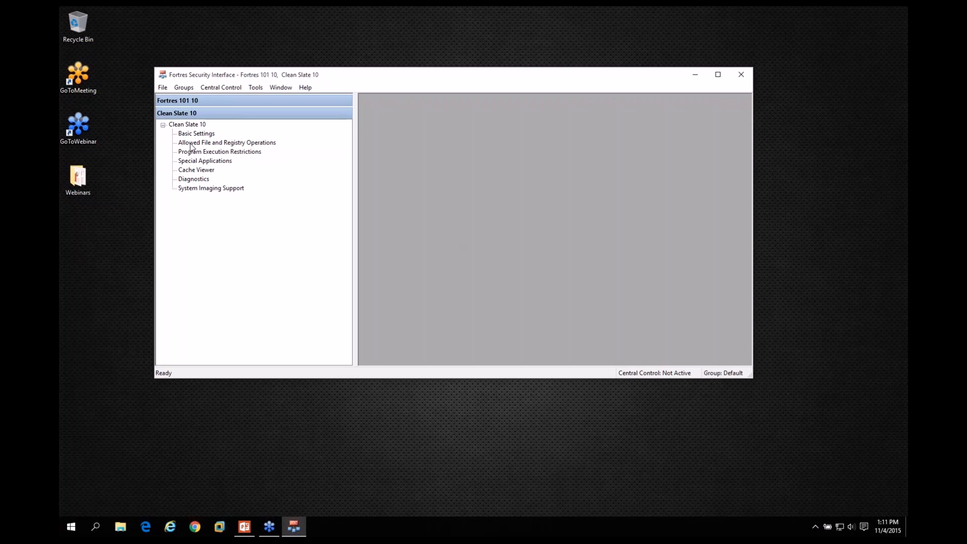
# Open the Security Group Manager and create a new Fortres Grand group named Staff.
pyautogui.click(213, 144)
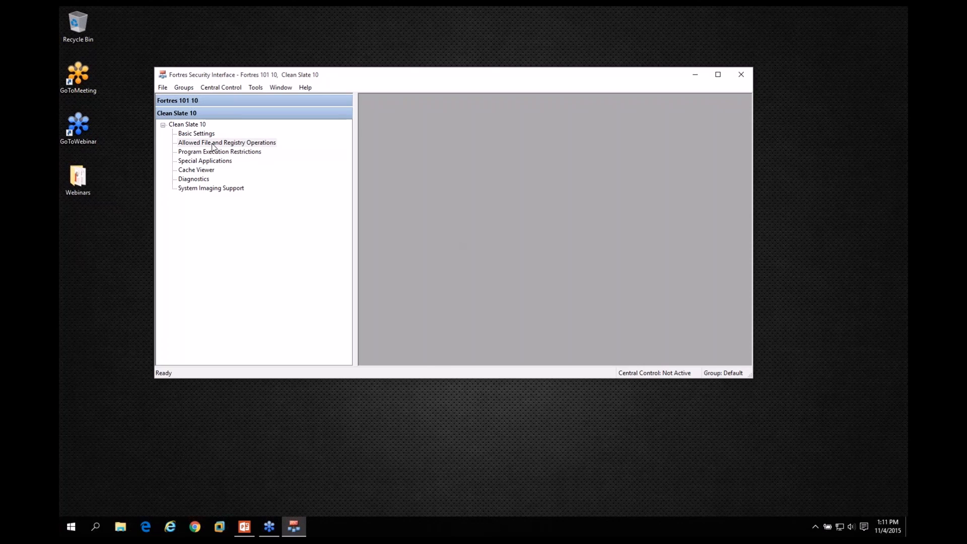
pyautogui.click(211, 152)
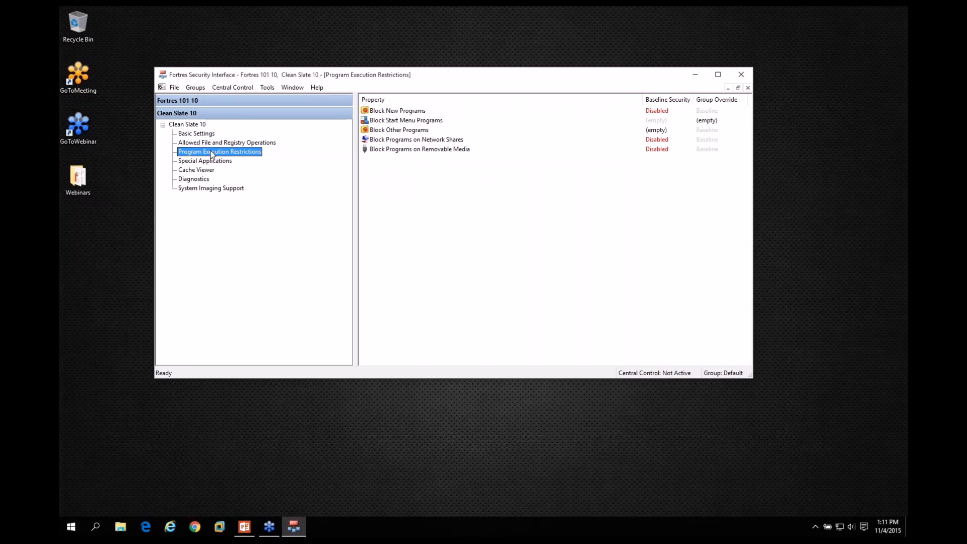
pyautogui.click(194, 89)
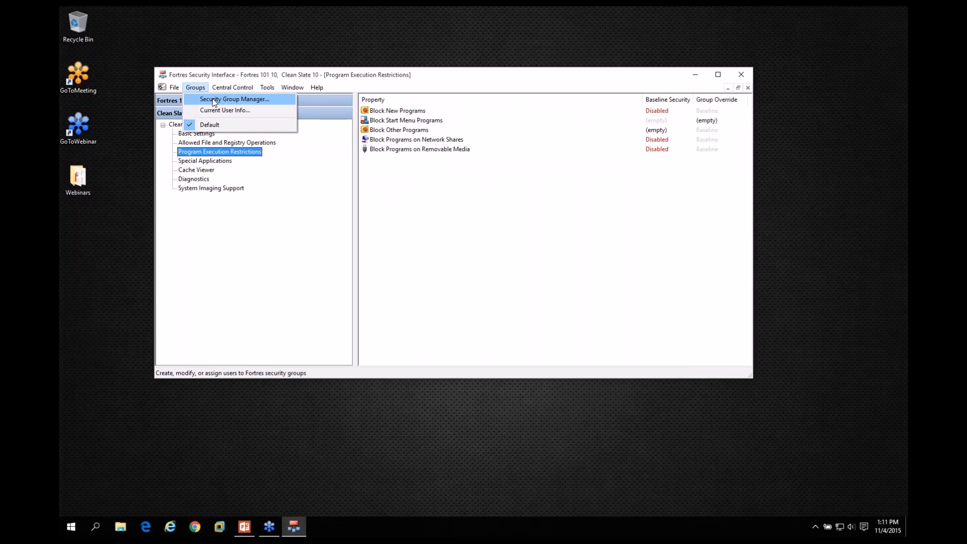
pyautogui.click(215, 100)
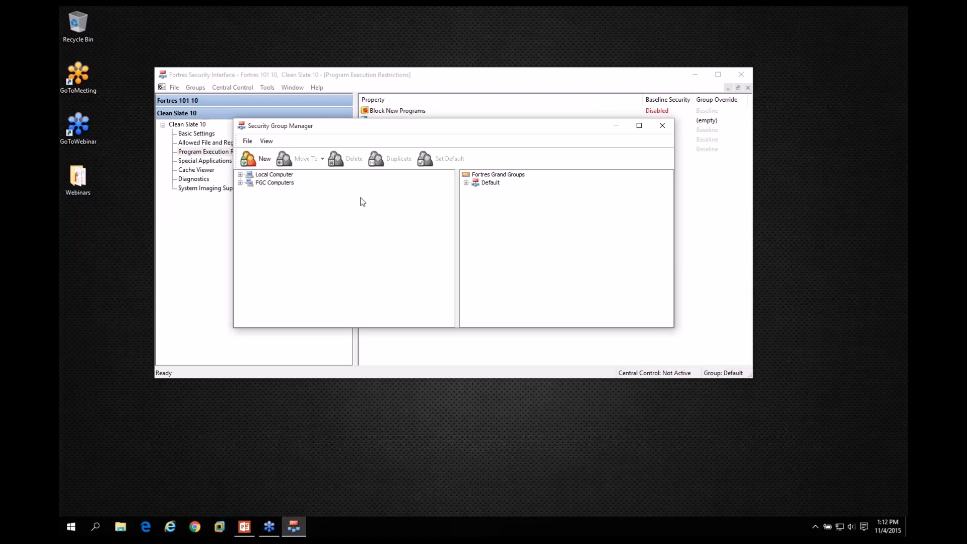
pyautogui.click(259, 160)
pyautogui.write('Staff')
pyautogui.press('Return')
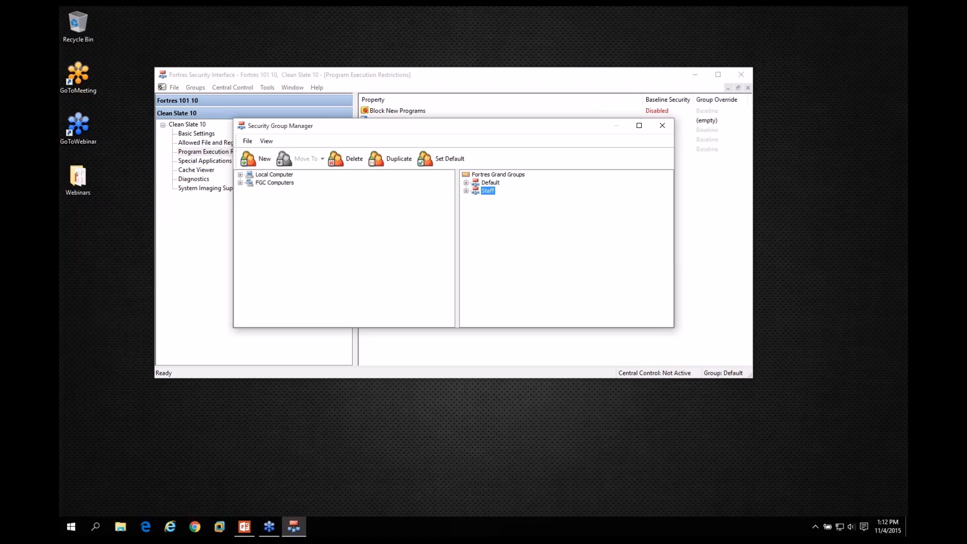
# Assign the local computer's Admin user to the Staff group.
pyautogui.click(241, 175)
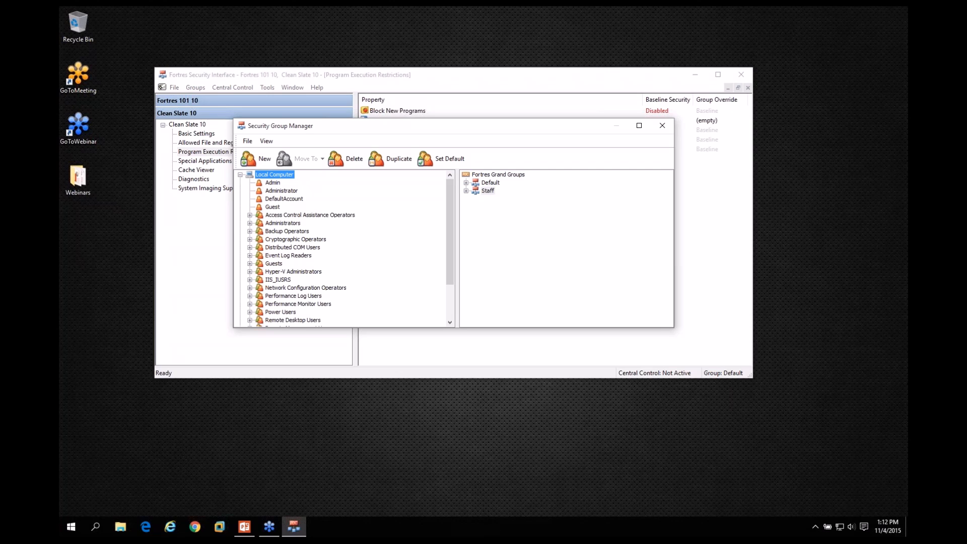
pyautogui.click(273, 183)
pyautogui.moveTo(356, 203); pyautogui.dragTo(487, 192)
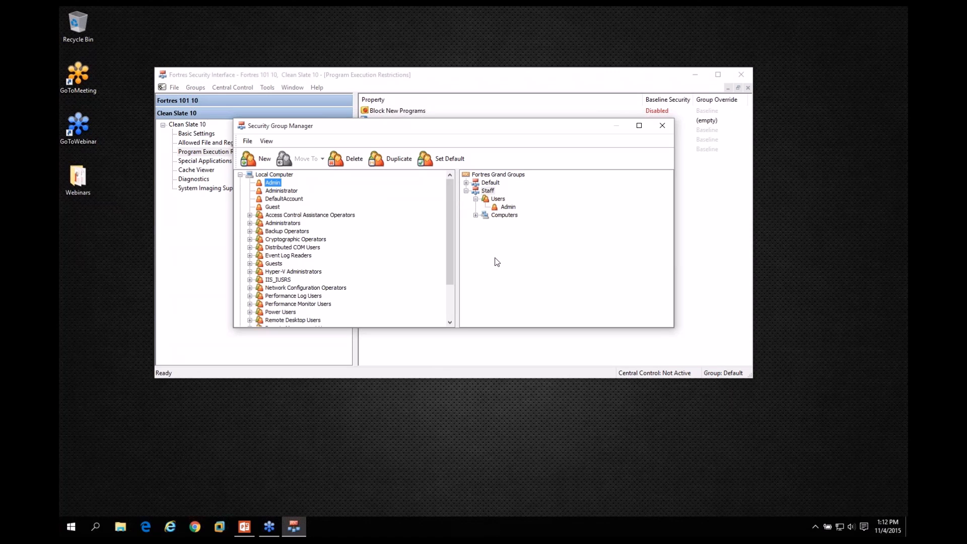
pyautogui.click(508, 207)
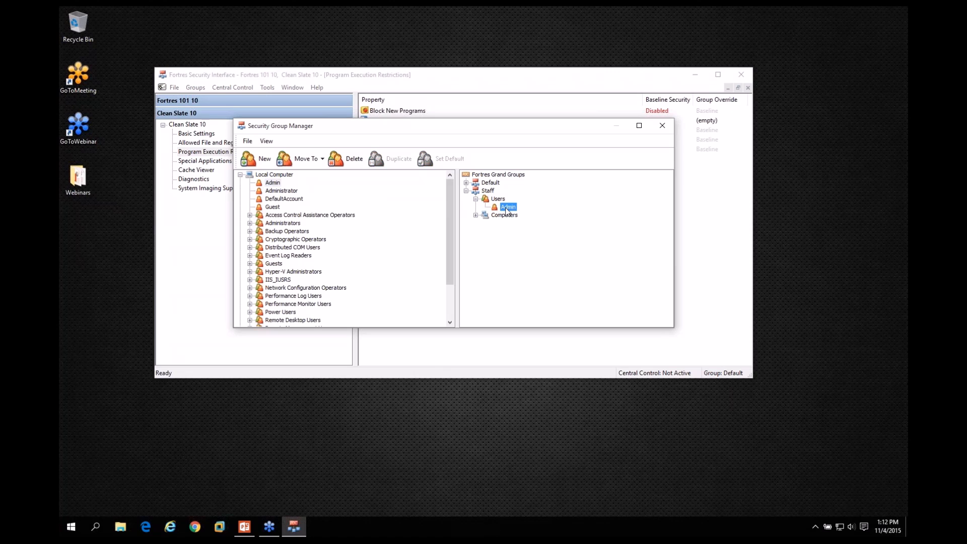
pyautogui.click(489, 192)
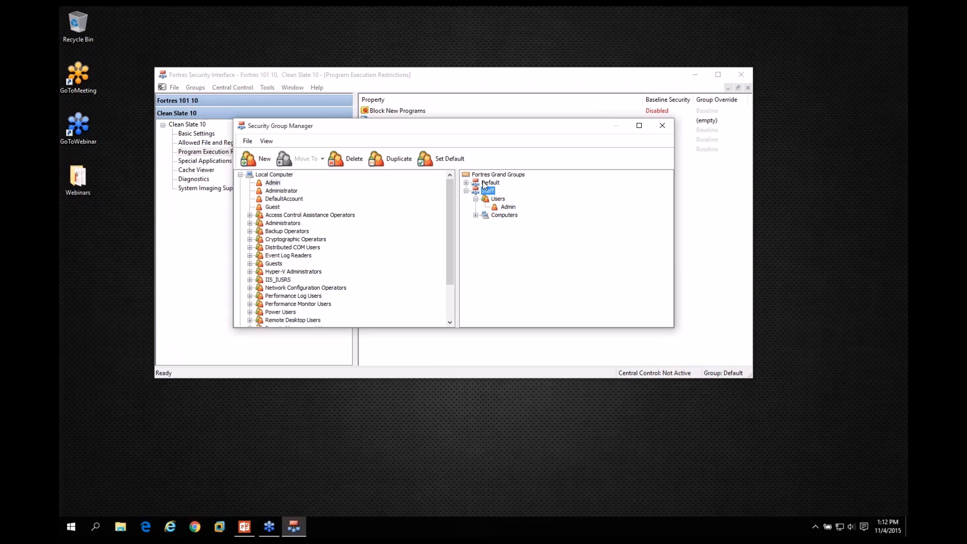
# Create another Fortres Grand group named Webinar.
pyautogui.click(252, 161)
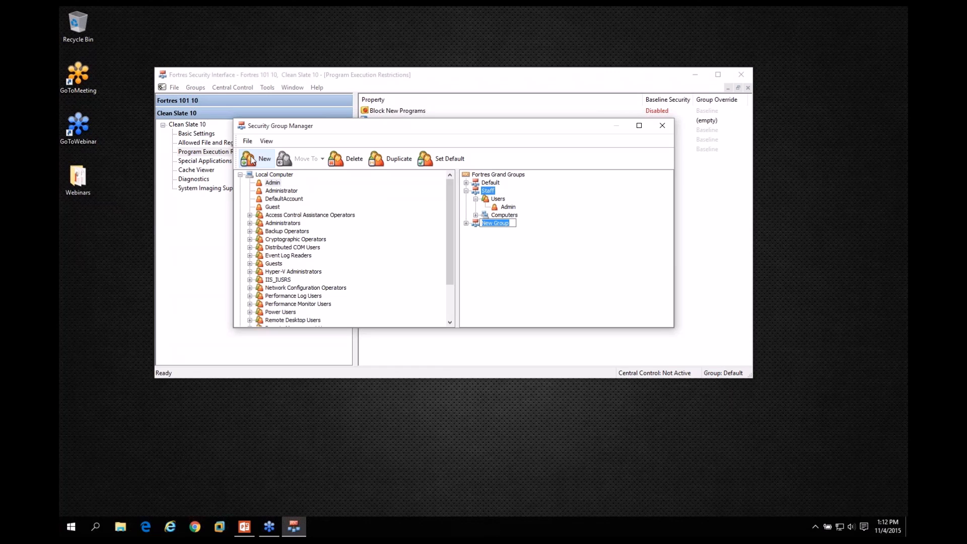
pyautogui.write('Webinar')
pyautogui.press('Return')
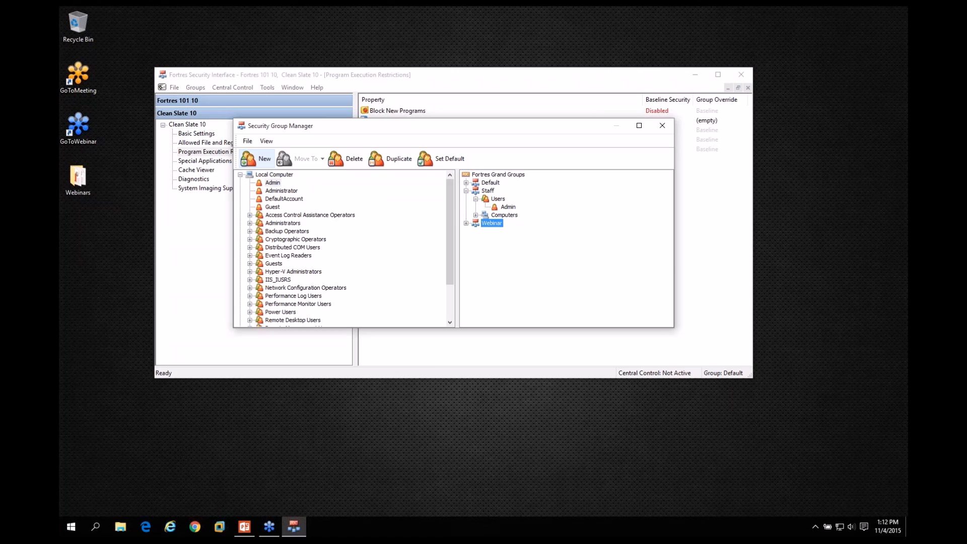
# Assign the FGC-WEBINAR computer to the Webinar group and close the Security Group Manager.
pyautogui.click(241, 174)
pyautogui.click(240, 182)
pyautogui.moveTo(278, 190); pyautogui.dragTo(494, 233)
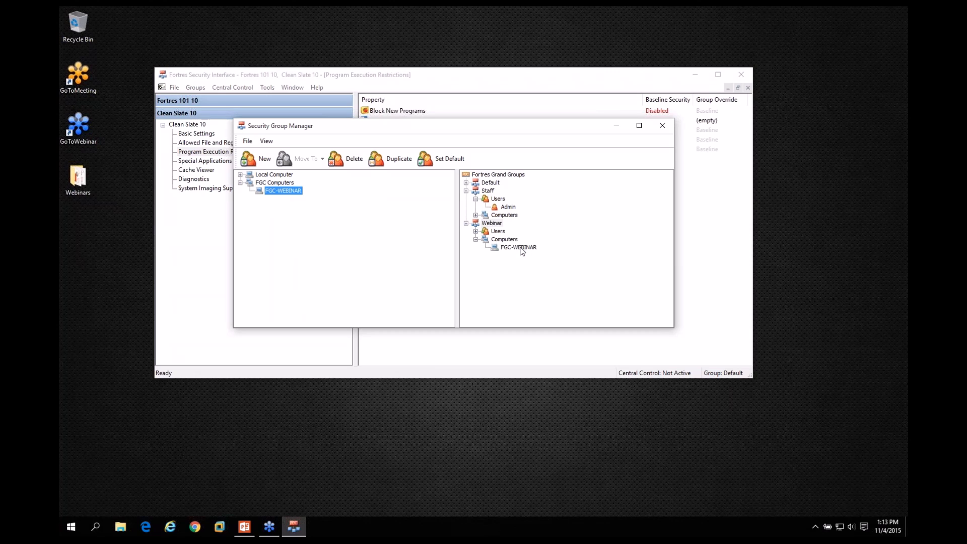
pyautogui.click(519, 248)
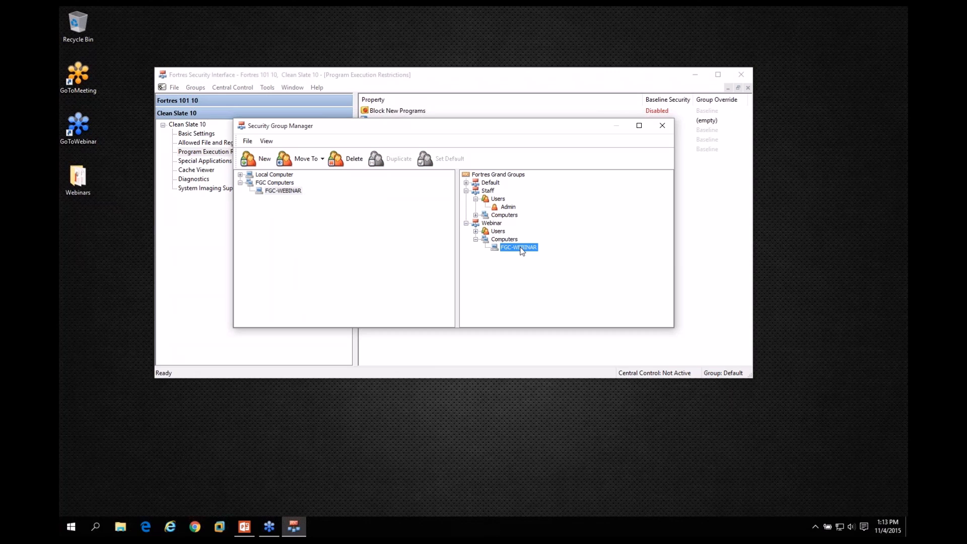
pyautogui.click(492, 223)
pyautogui.click(510, 207)
pyautogui.click(662, 126)
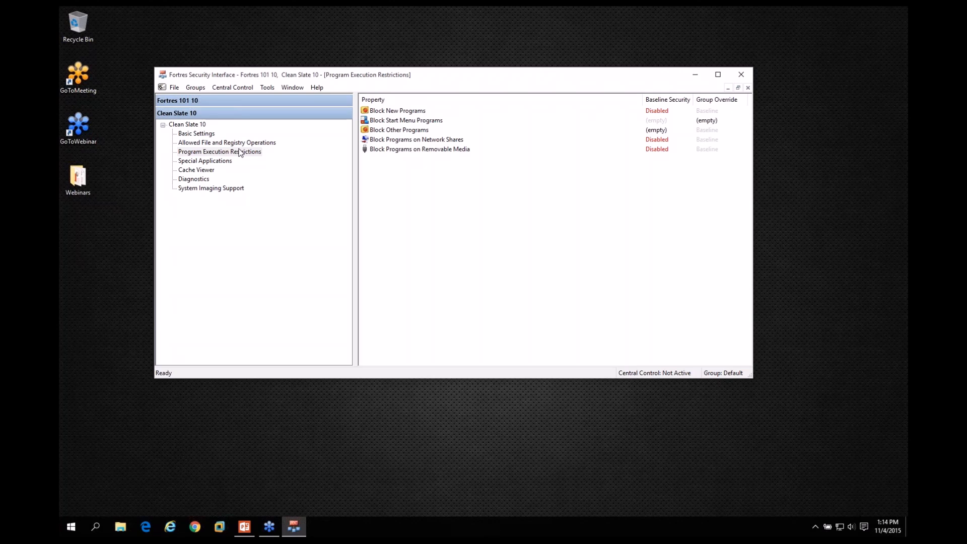
# Switch the group being configured to Staff, to Webinar, and back to Default.
pyautogui.click(196, 87)
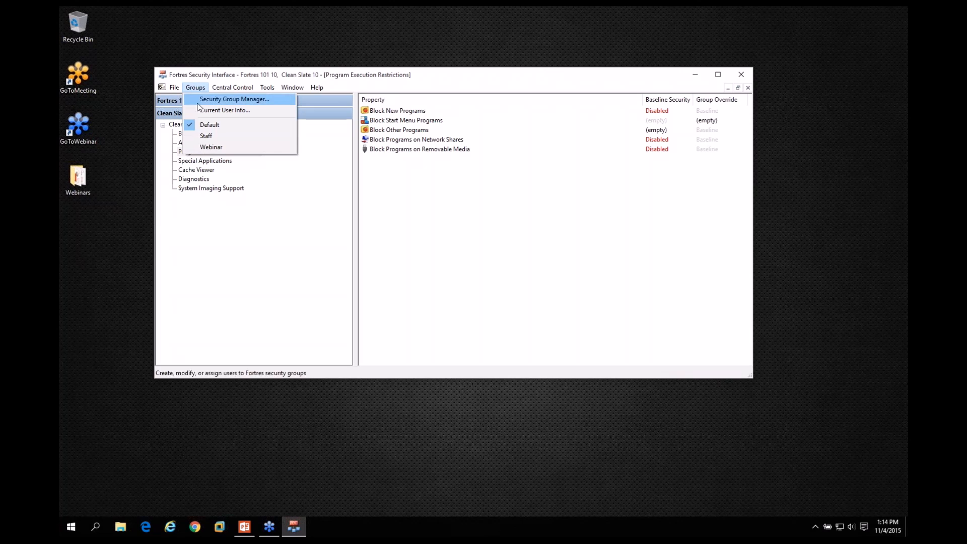
pyautogui.click(211, 135)
pyautogui.click(199, 88)
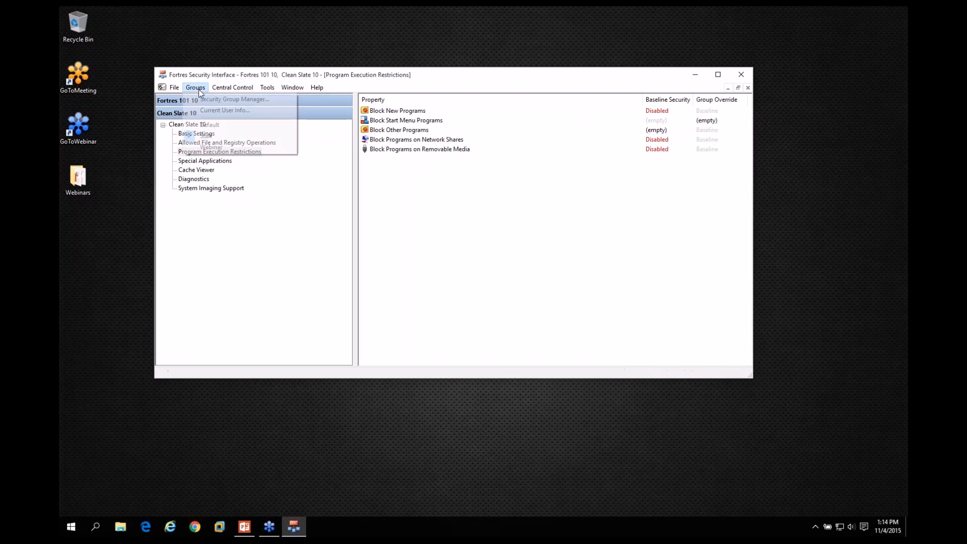
pyautogui.click(211, 147)
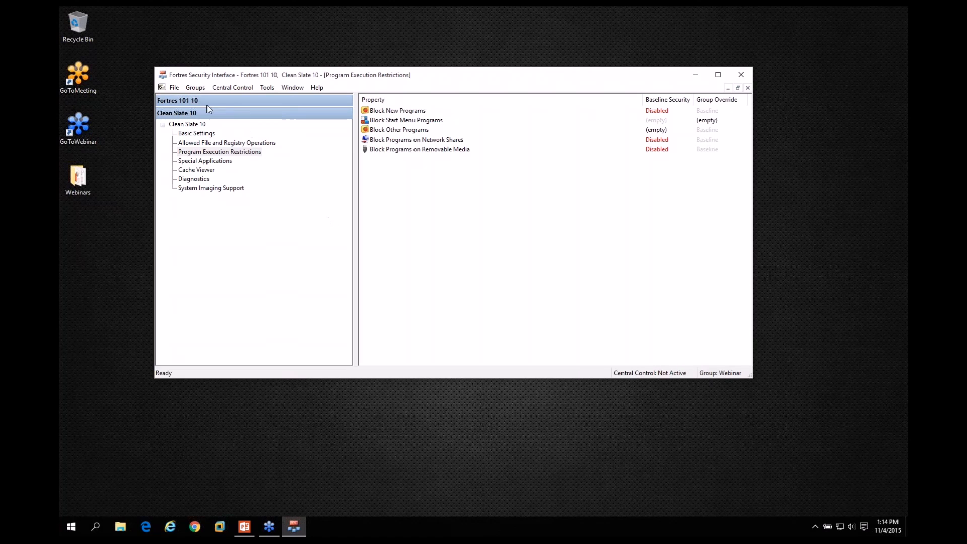
pyautogui.click(192, 89)
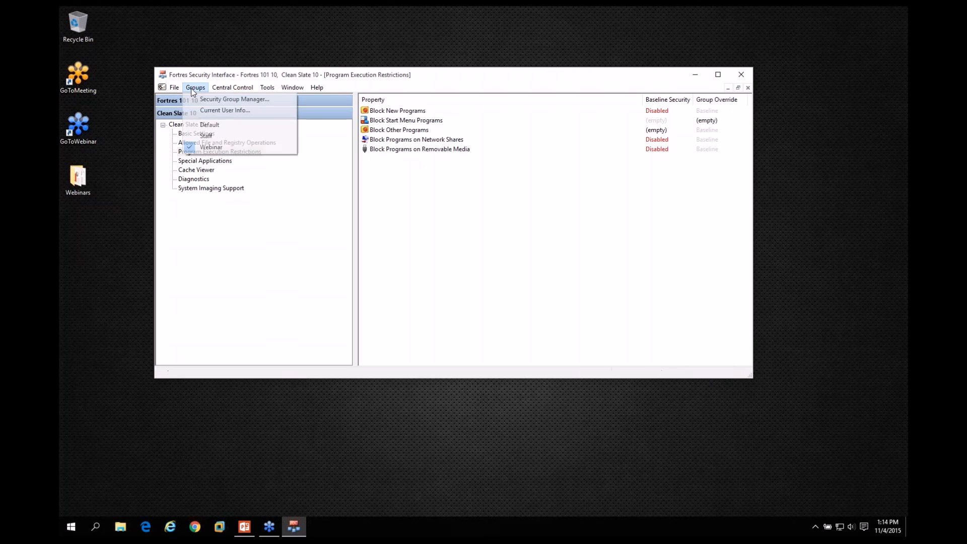
pyautogui.click(204, 125)
# In the Clean Slate 10 Basic Settings, set the Clean Slate Security property to Disabled and back to Enabled.
pyautogui.click(204, 135)
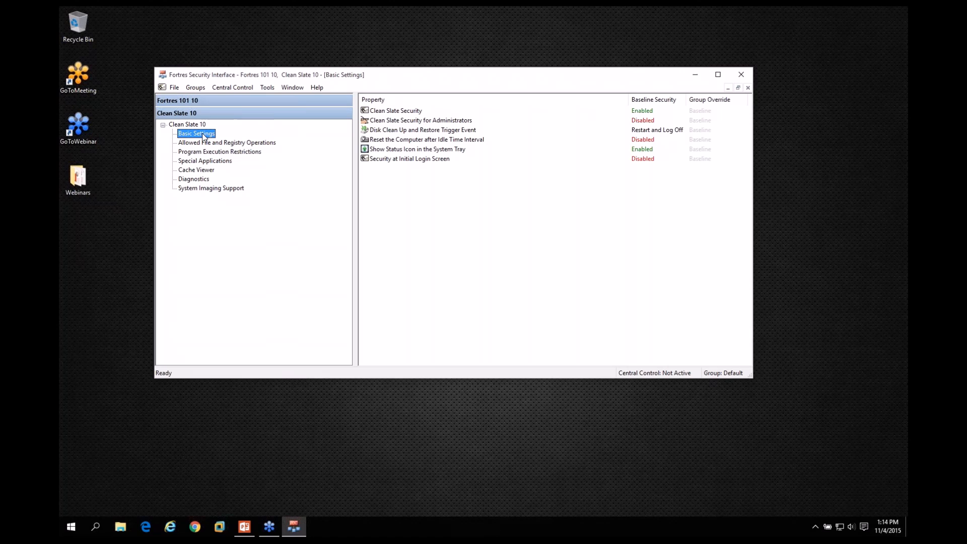
pyautogui.click(407, 113)
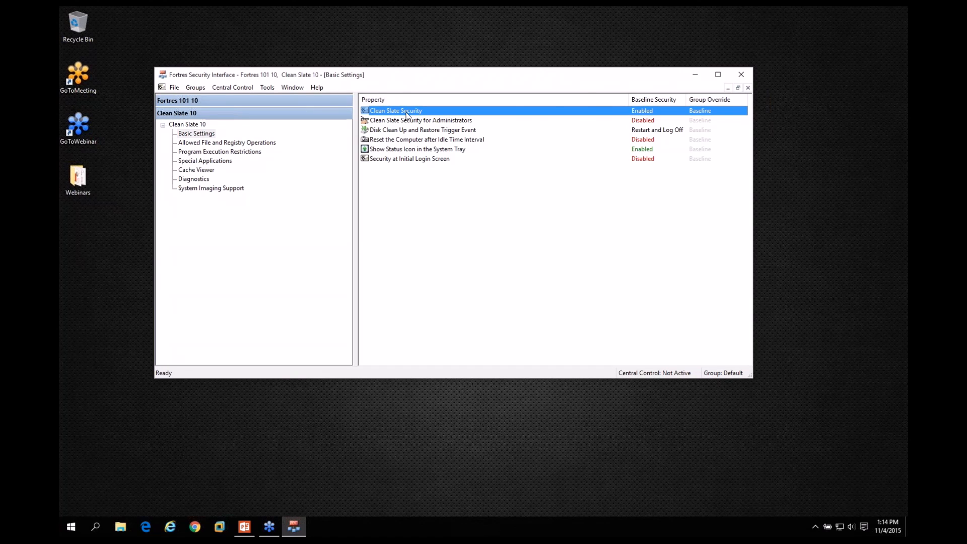
pyautogui.doubleClick(408, 114)
pyautogui.click(180, 200)
pyautogui.click(286, 229)
pyautogui.doubleClick(395, 111)
pyautogui.click(180, 190)
pyautogui.click(286, 230)
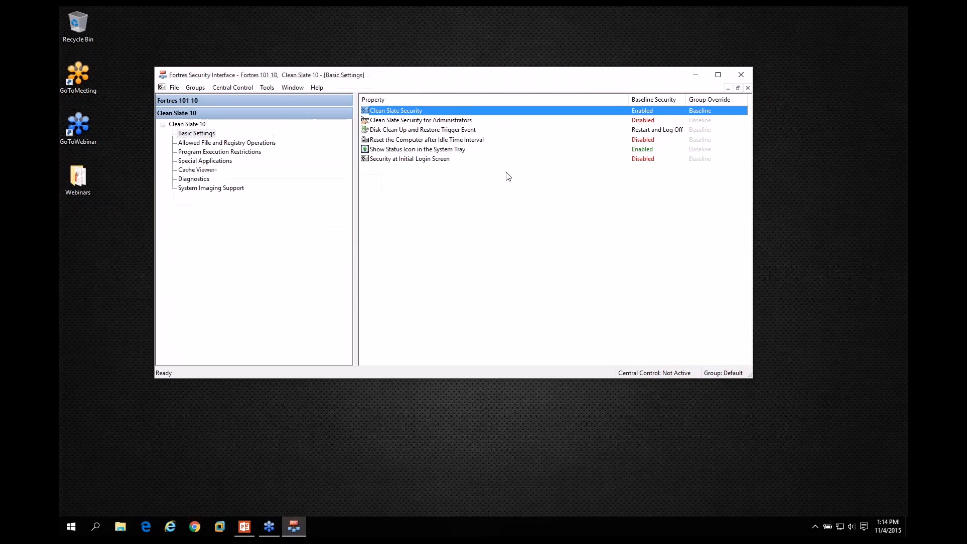
# Set the baseline of Clean Slate Security for Administrators in Basic Settings to Enabled.
pyautogui.click(416, 121)
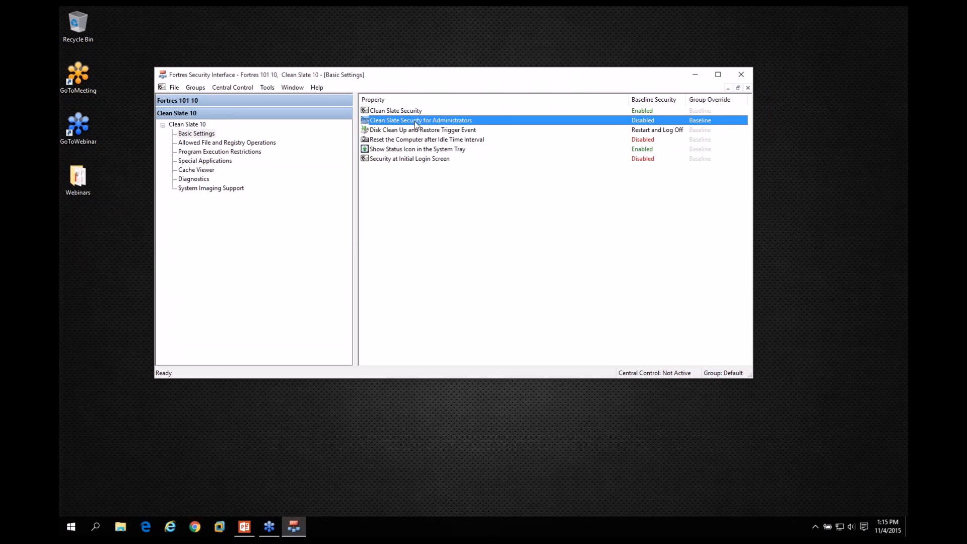
pyautogui.doubleClick(417, 121)
pyautogui.click(179, 190)
pyautogui.click(290, 229)
# Try the Restart Only option for the Disk Clean Up and Restore Trigger Event, and cancel the change.
pyautogui.click(395, 132)
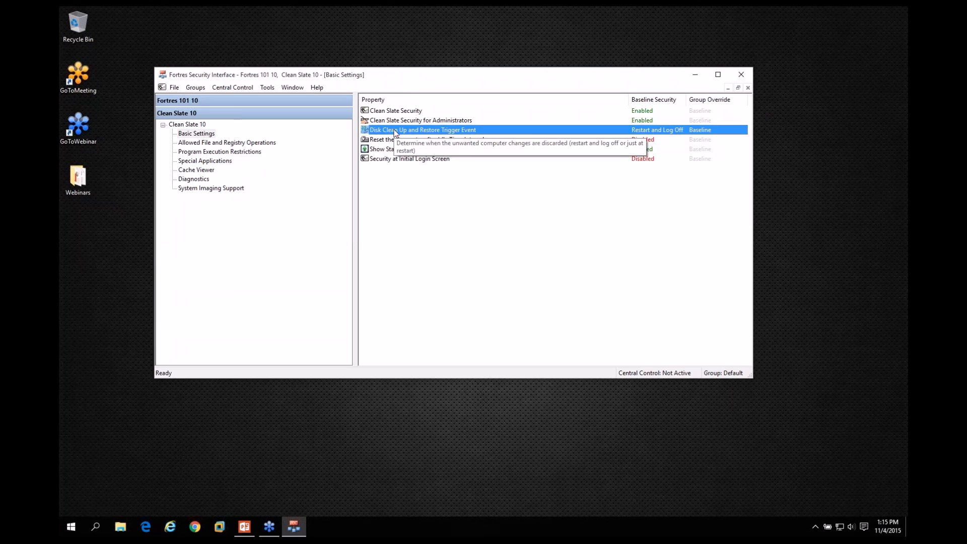
pyautogui.doubleClick(395, 132)
pyautogui.click(200, 200)
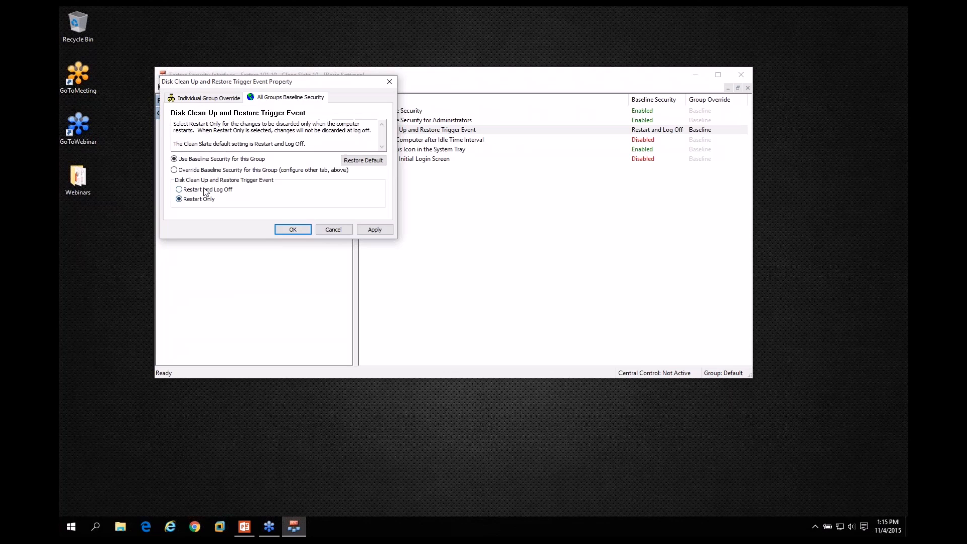
pyautogui.click(333, 230)
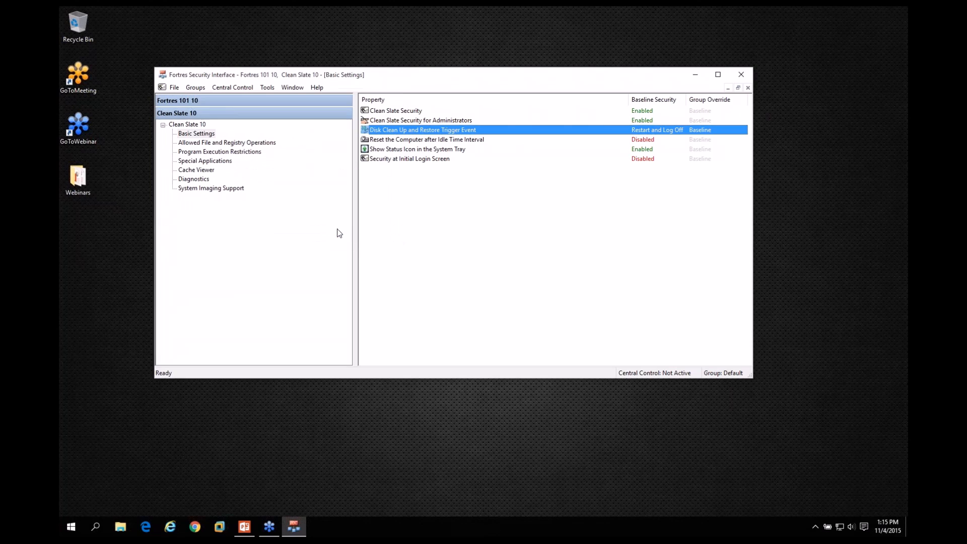
# Try enabling Reset the Computer after Idle Time Interval with 10 minutes of inactivity and the Restart action, and cancel the change.
pyautogui.doubleClick(432, 141)
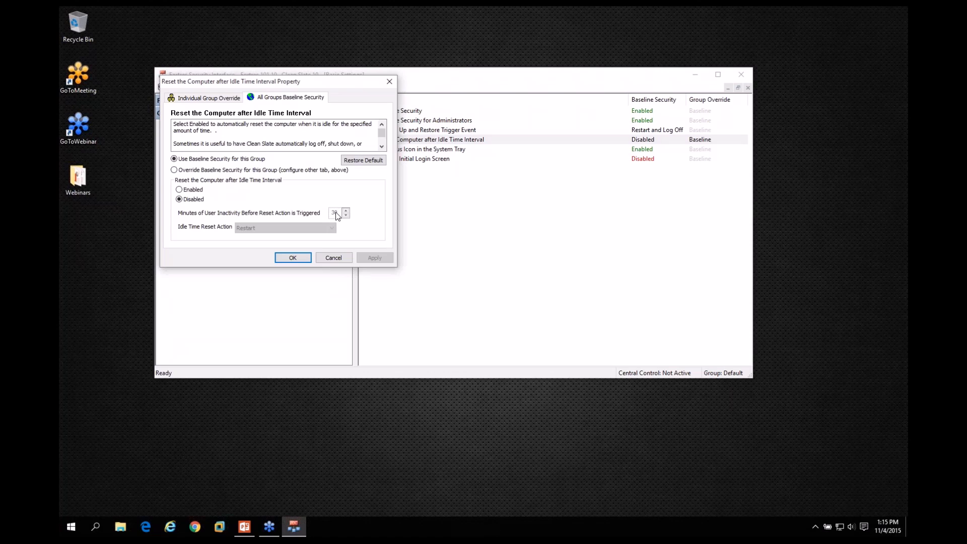
pyautogui.click(187, 191)
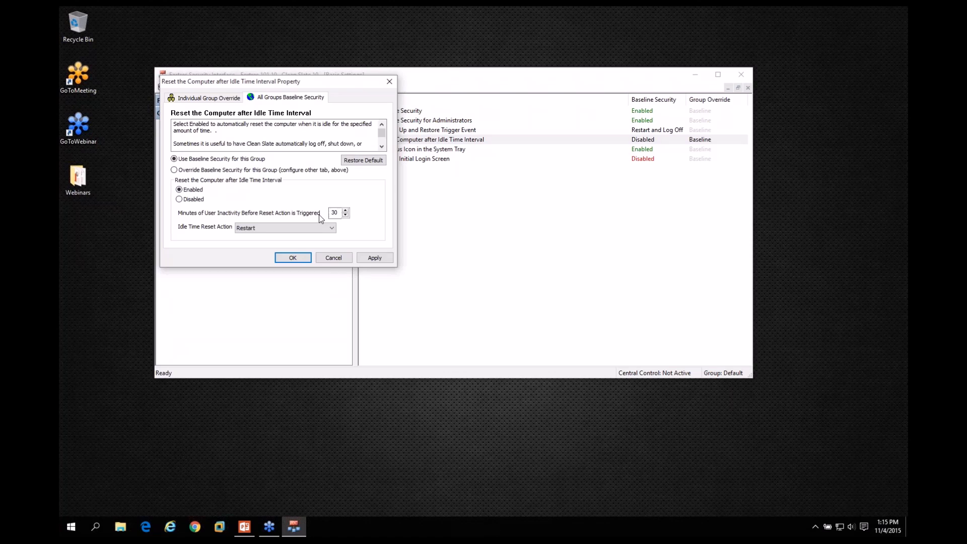
pyautogui.doubleClick(335, 213)
pyautogui.write('10')
pyautogui.click(313, 229)
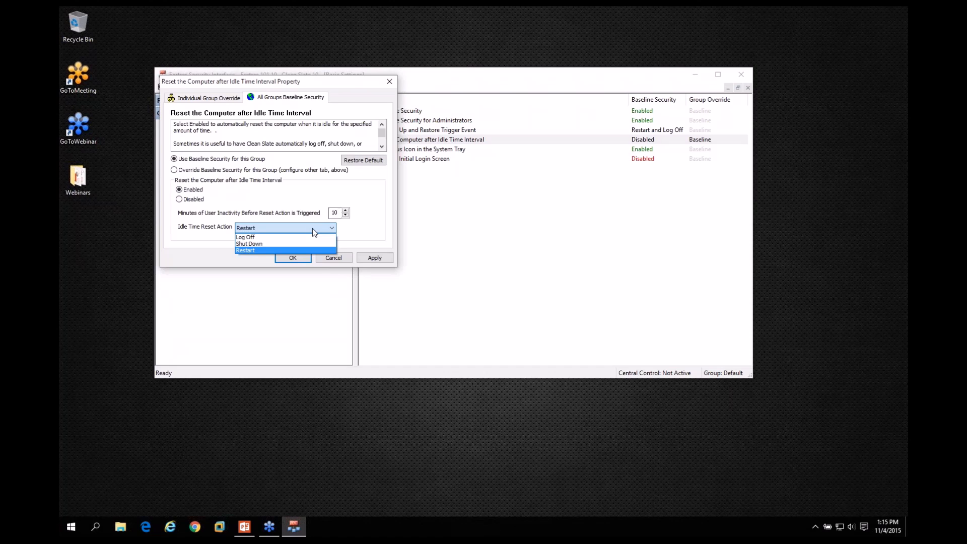
pyautogui.click(358, 230)
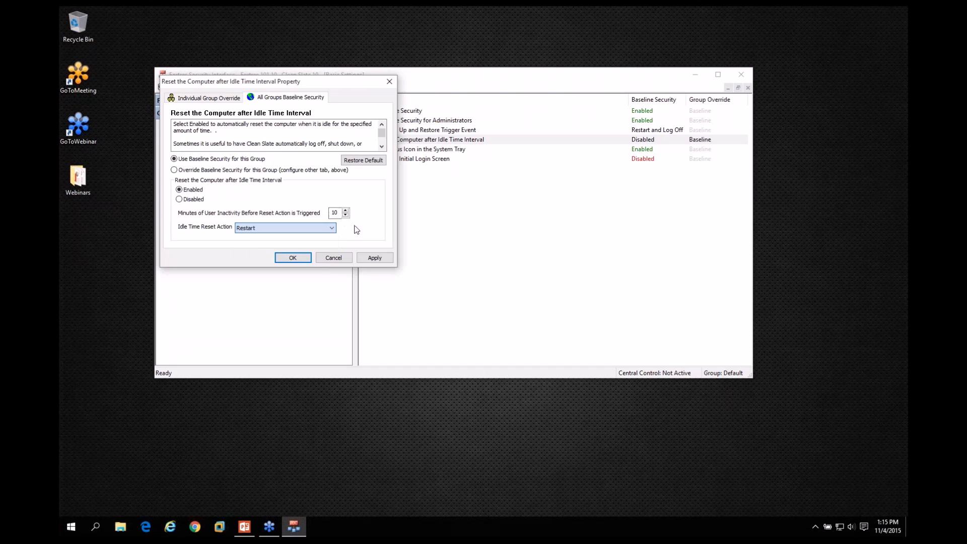
pyautogui.click(341, 259)
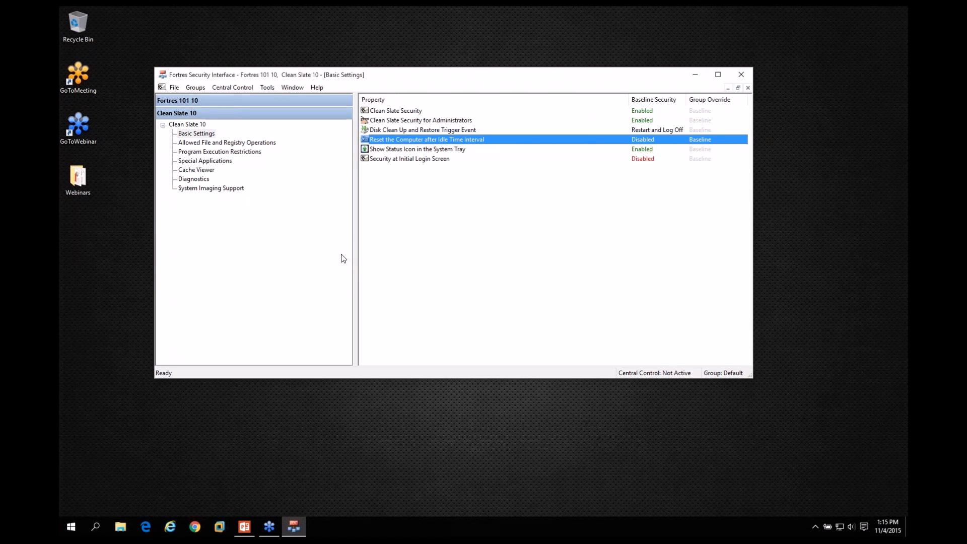
# Review the Show Status Icon in the System Tray property, the hidden tray icons, and the Security at Initial Login Screen property.
pyautogui.click(400, 150)
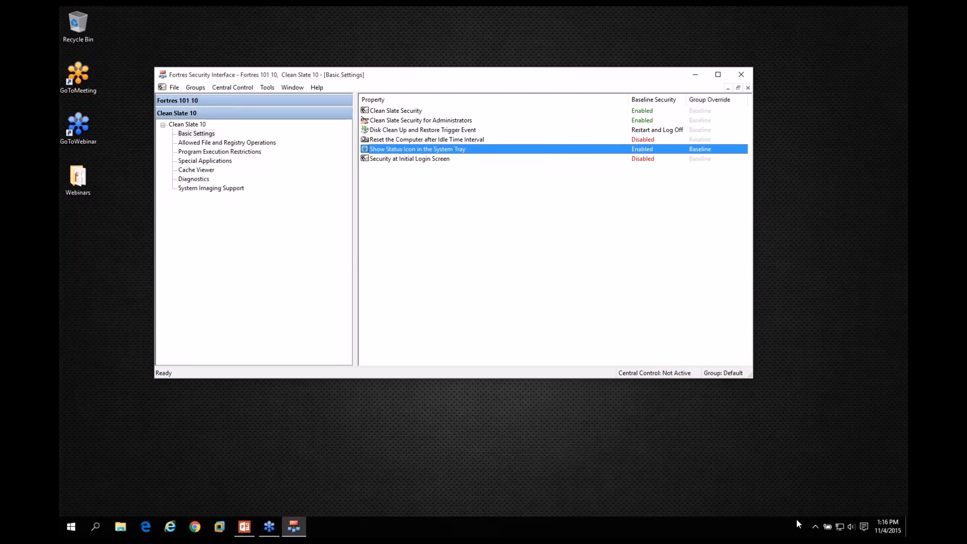
pyautogui.click(817, 526)
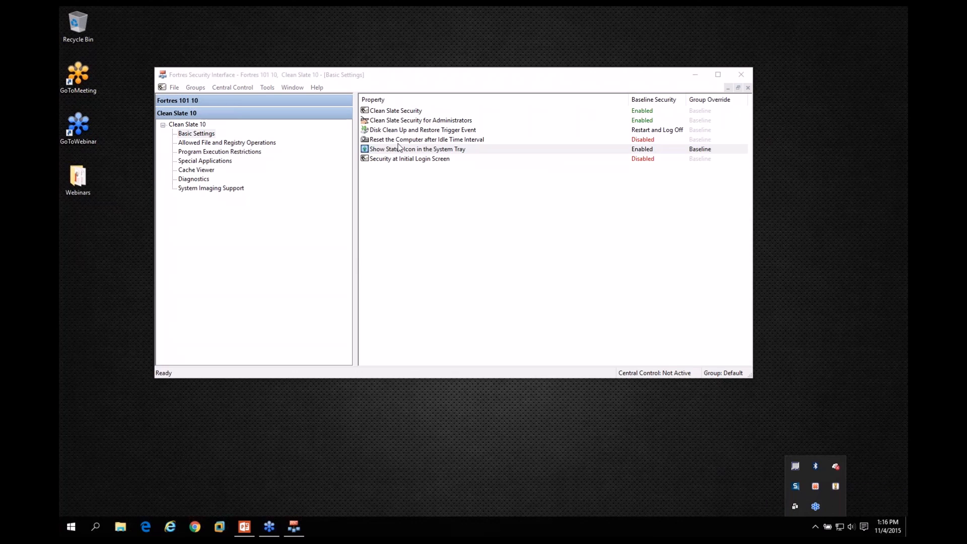
pyautogui.click(365, 150)
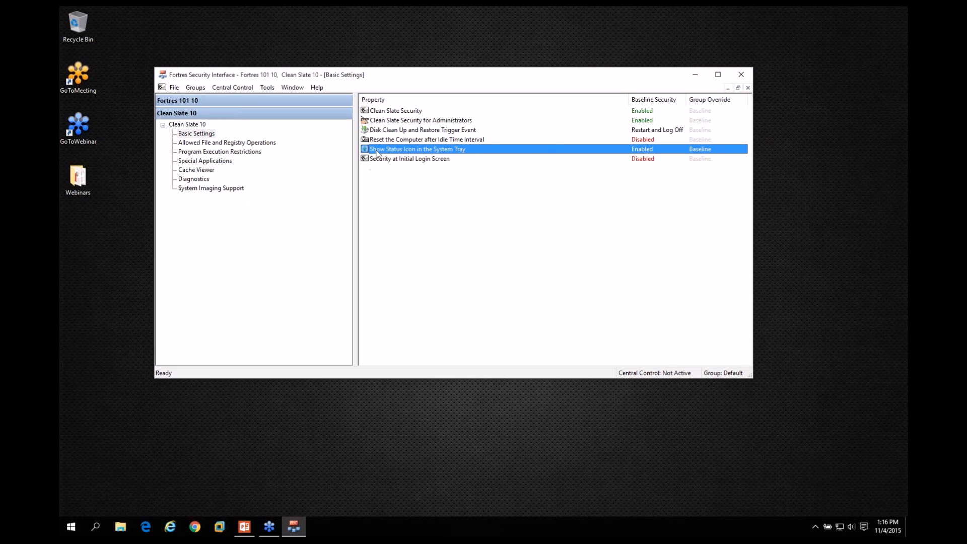
pyautogui.click(388, 159)
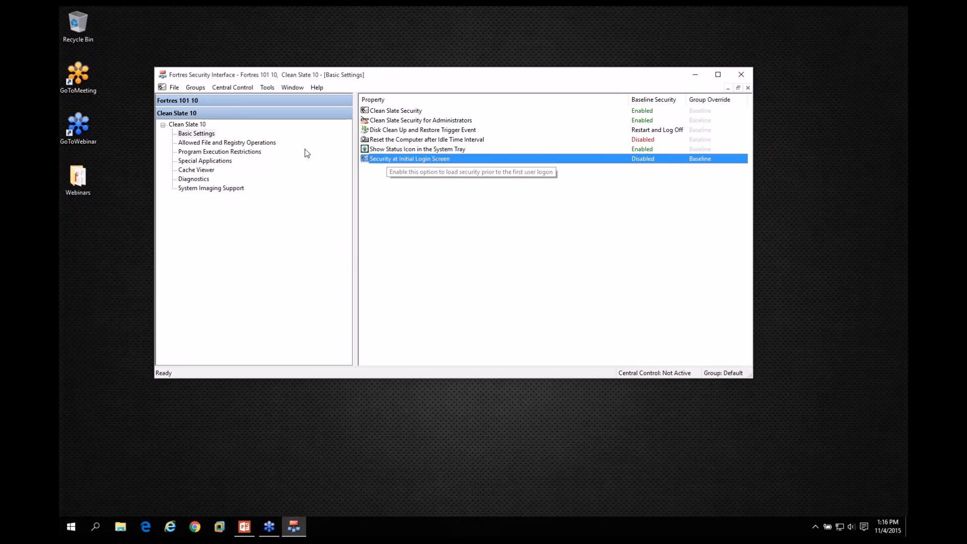
# Try setting the Keep User Profile Structure baseline in Allowed File and Registry Operations to Disabled, and cancel the change.
pyautogui.click(198, 144)
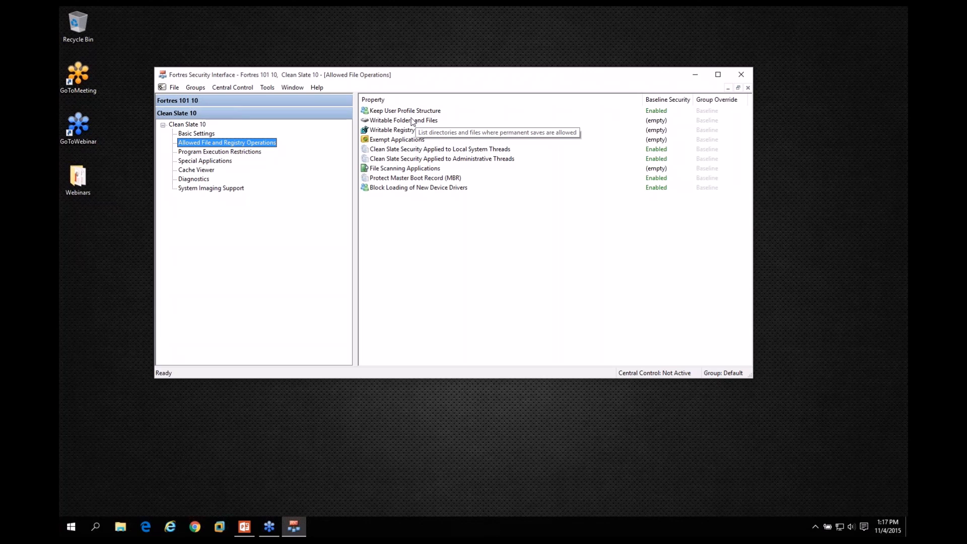
pyautogui.click(409, 113)
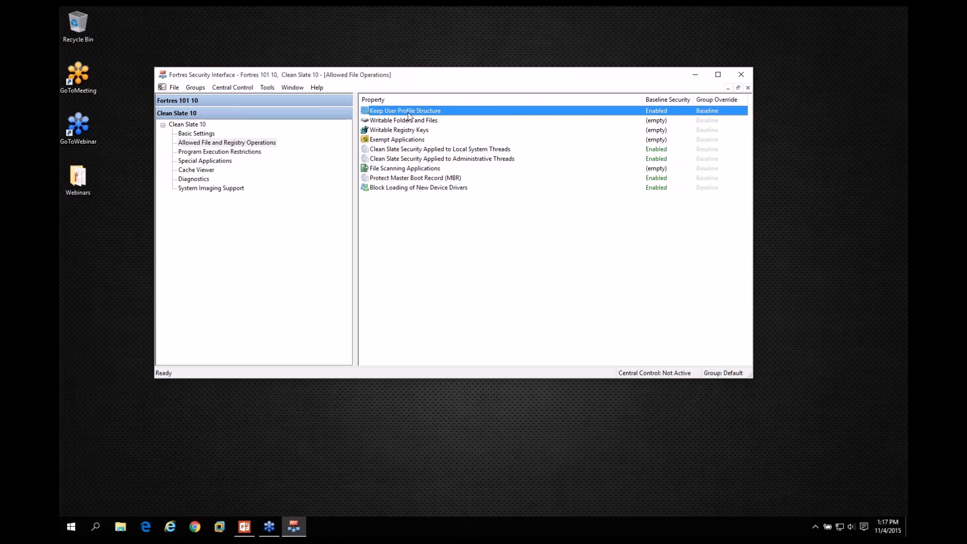
pyautogui.doubleClick(409, 112)
pyautogui.click(191, 200)
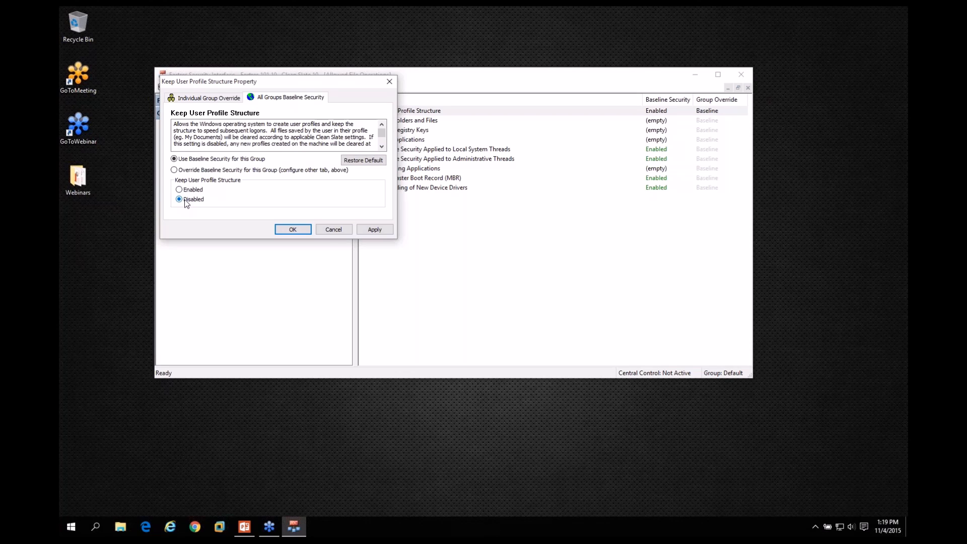
pyautogui.click(332, 230)
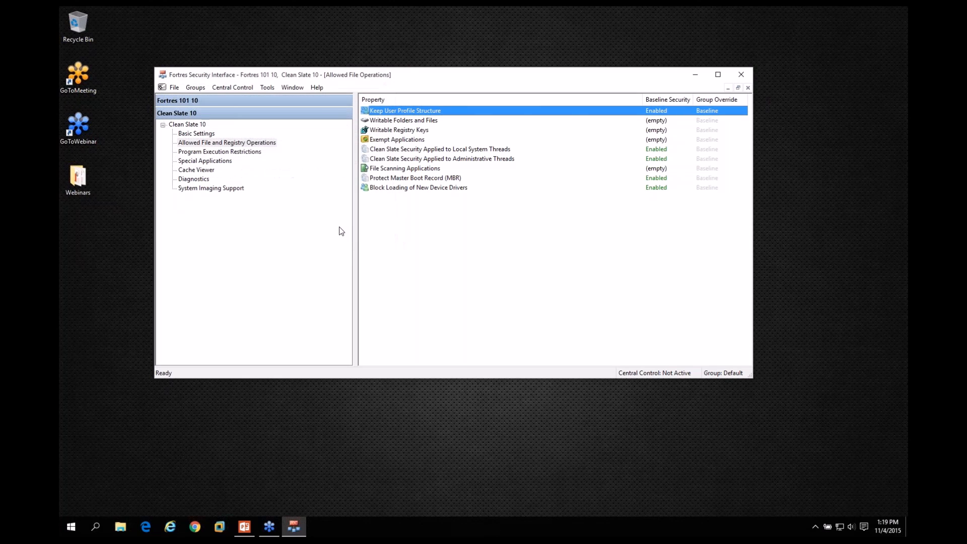
# Add the user's Desktop folder under C:\USERS\ to the baseline list of Writable Folders and Files.
pyautogui.click(403, 122)
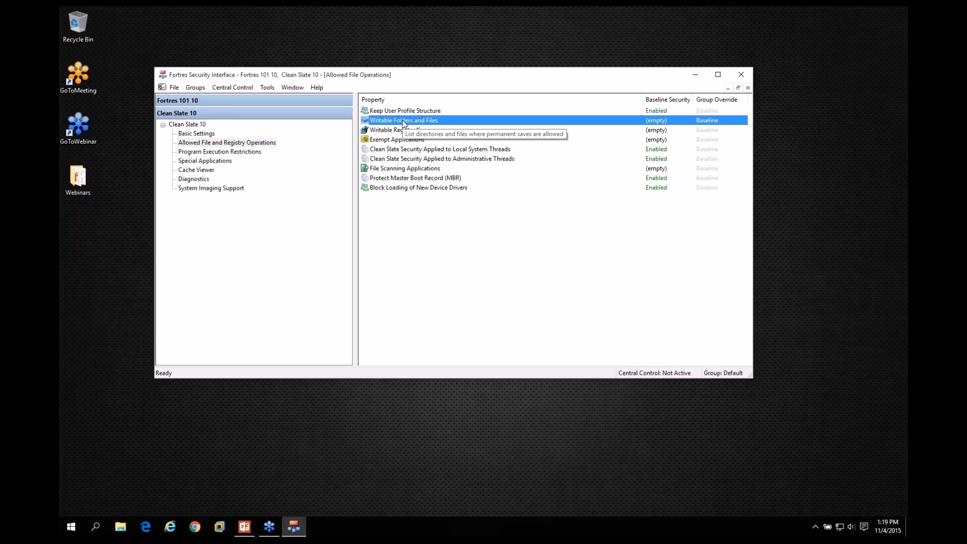
pyautogui.doubleClick(403, 122)
pyautogui.click(250, 186)
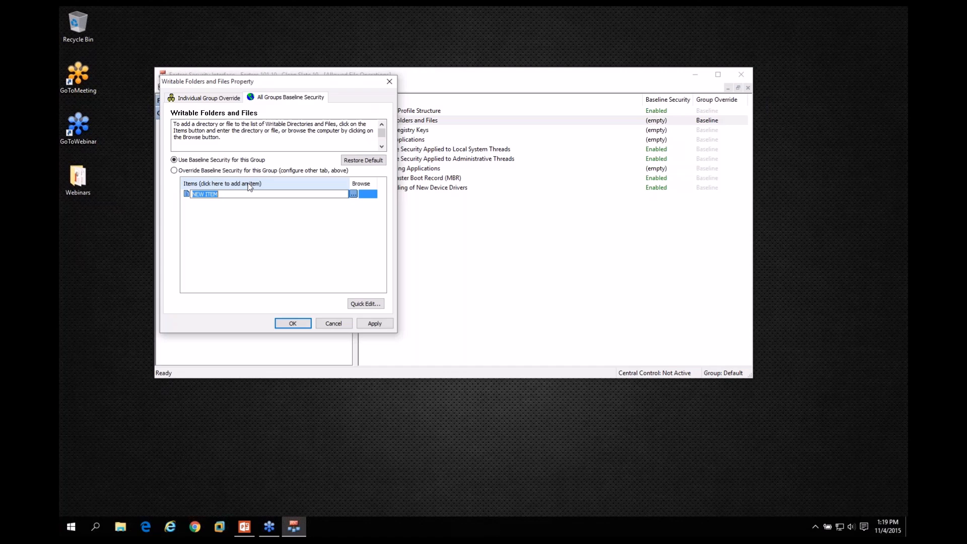
pyautogui.write('C:\\USE')
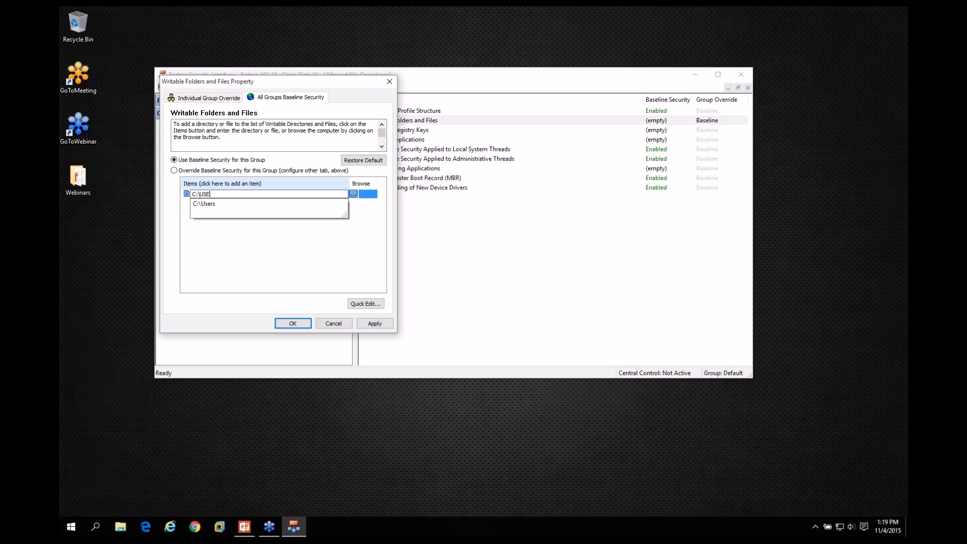
pyautogui.write('RS\\TERRY\\DE')
pyautogui.click(237, 203)
pyautogui.write('\\')
pyautogui.press('Return')
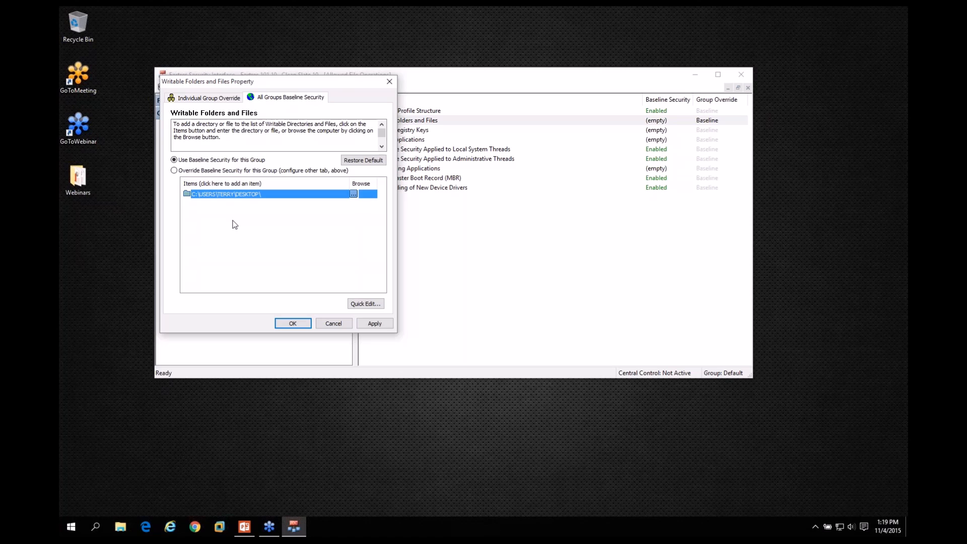
# Try replacing the user folder portion of the writable Desktop path with the %USERPROFILE% variable.
pyautogui.click(219, 195)
pyautogui.click(217, 194)
pyautogui.press('Left')
pyautogui.press('Left')
pyautogui.press('Left')
pyautogui.press('Delete')
pyautogui.press('Delete')
pyautogui.press('Delete')
pyautogui.press('Delete')
pyautogui.press('Delete')
pyautogui.press('Delete')
pyautogui.press('Delete')
pyautogui.press('Delete')
pyautogui.press('Delete')
pyautogui.press('Delete')
pyautogui.press('Delete')
pyautogui.press('Delete')
pyautogui.press('Delete')
pyautogui.press('Delete')
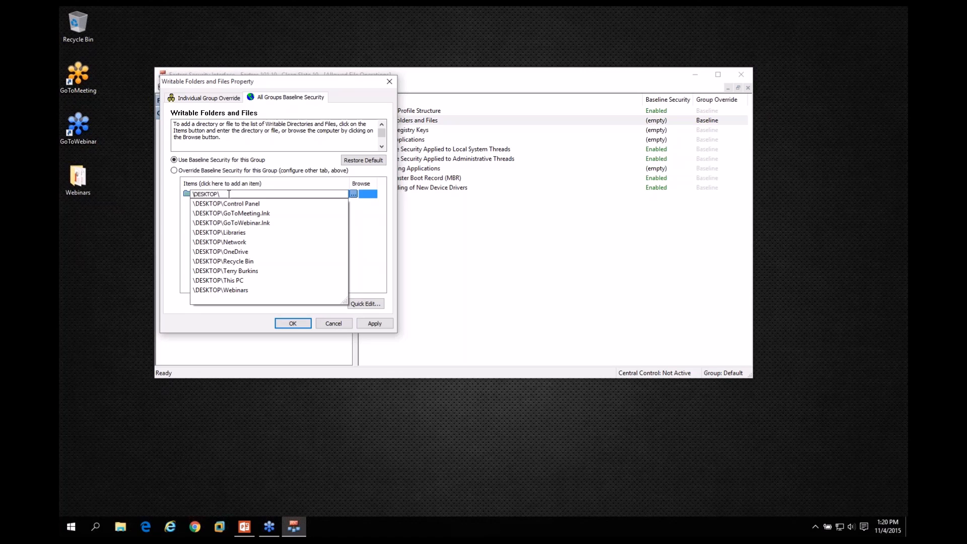
pyautogui.write('%USERPROFILE%')
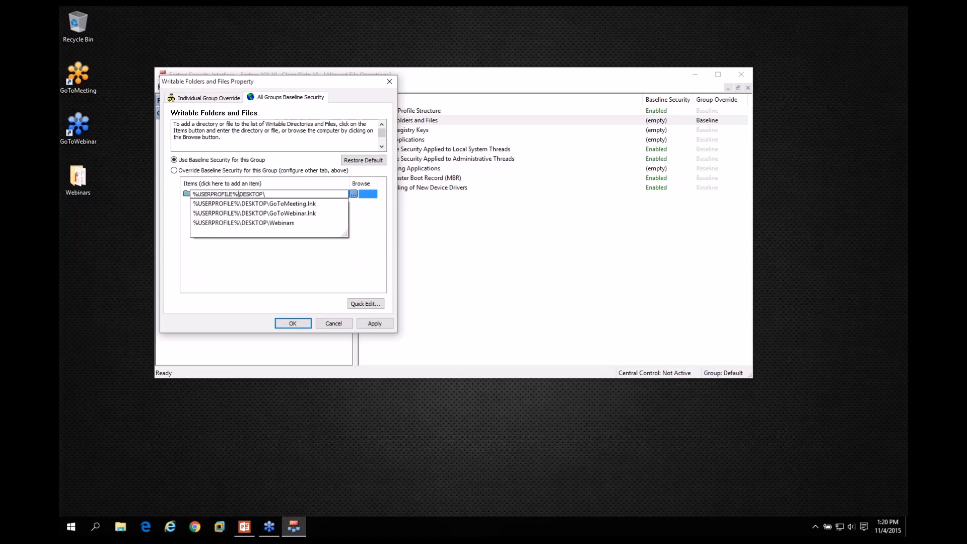
pyautogui.press('Return')
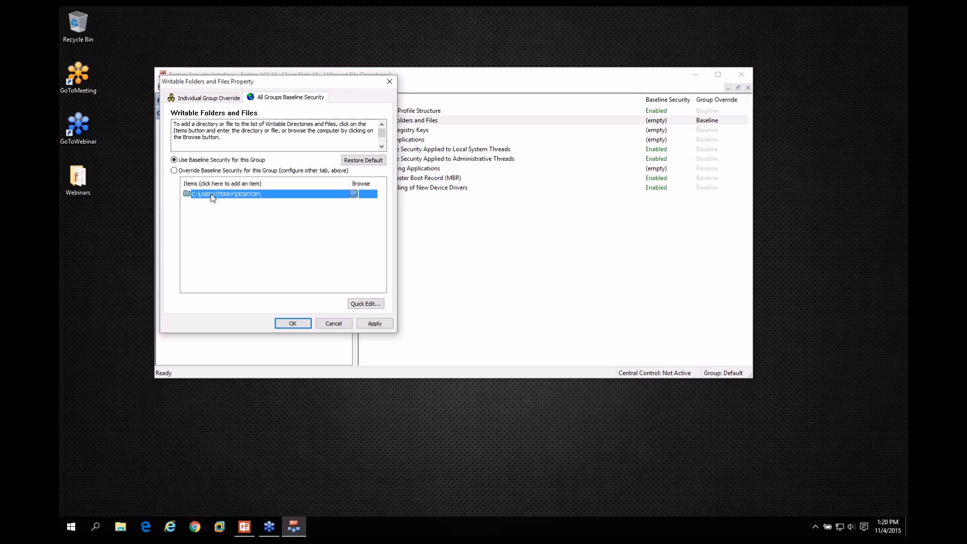
# Change the writable Desktop folder entry to %USERPROFILE%\DESKTOP\.
pyautogui.click(212, 196)
pyautogui.press('Home')
pyautogui.press('Delete')
pyautogui.press('Delete')
pyautogui.press('Delete')
pyautogui.press('Delete')
pyautogui.press('Delete')
pyautogui.press('Delete')
pyautogui.press('Delete')
pyautogui.press('Delete')
pyautogui.press('Delete')
pyautogui.press('Delete')
pyautogui.press('Delete')
pyautogui.press('Delete')
pyautogui.press('Delete')
pyautogui.press('Delete')
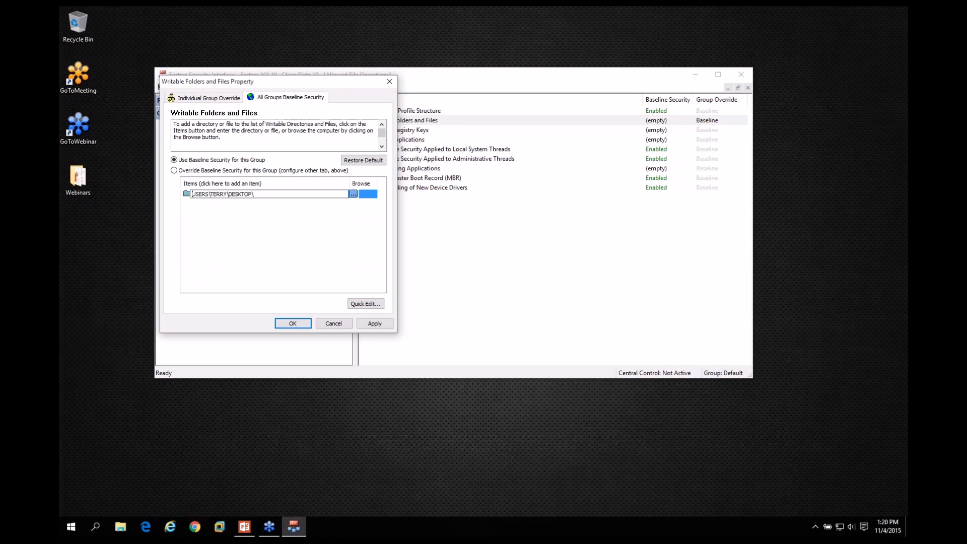
pyautogui.write('%USERPROF')
pyautogui.write('ILE')
pyautogui.write('%')
pyautogui.press('Return')
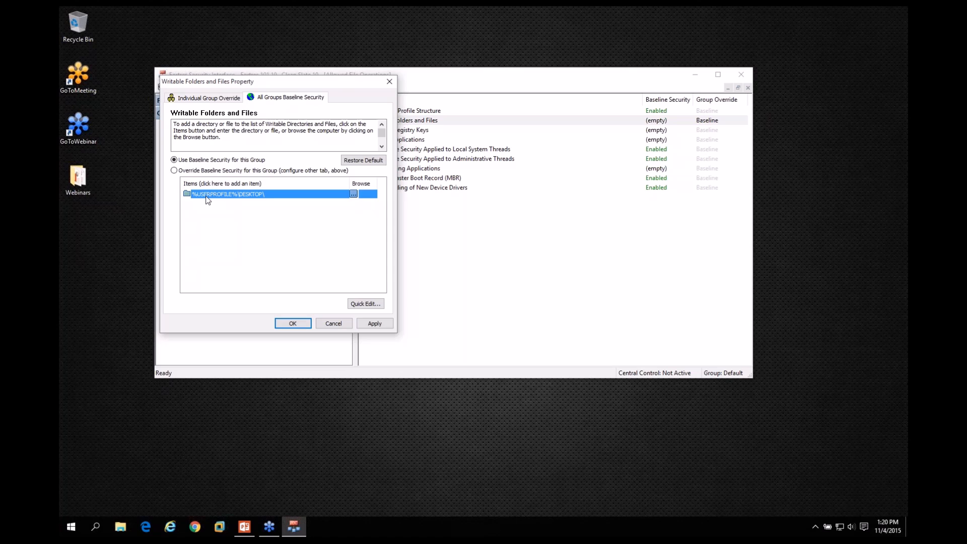
# Add TEST.TXT as a second item in the Writable Folders and Files list.
pyautogui.click(244, 183)
pyautogui.write('TEST.TXT')
pyautogui.press('Return')
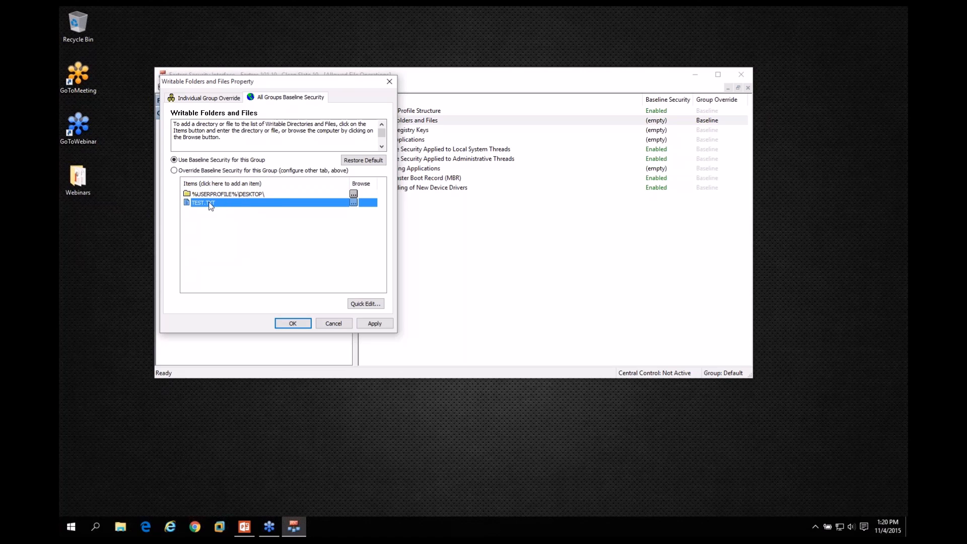
# Change the TEST.TXT entry to the wildcard *.TXT, and cancel all changes to Writable Folders and Files.
pyautogui.click(226, 204)
pyautogui.press('Home')
pyautogui.press('Delete')
pyautogui.press('Delete')
pyautogui.press('Delete')
pyautogui.press('Delete')
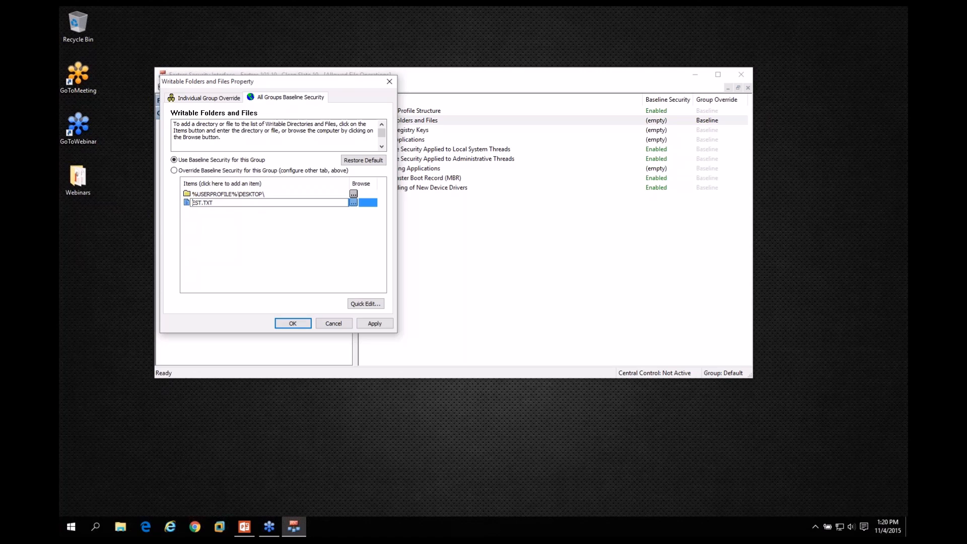
pyautogui.write('*')
pyautogui.press('Return')
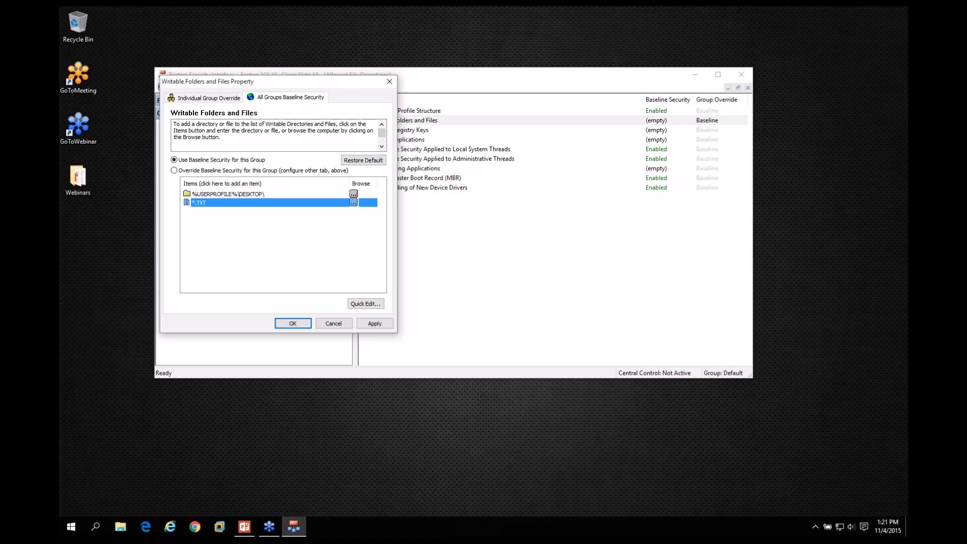
pyautogui.rightClick(204, 199)
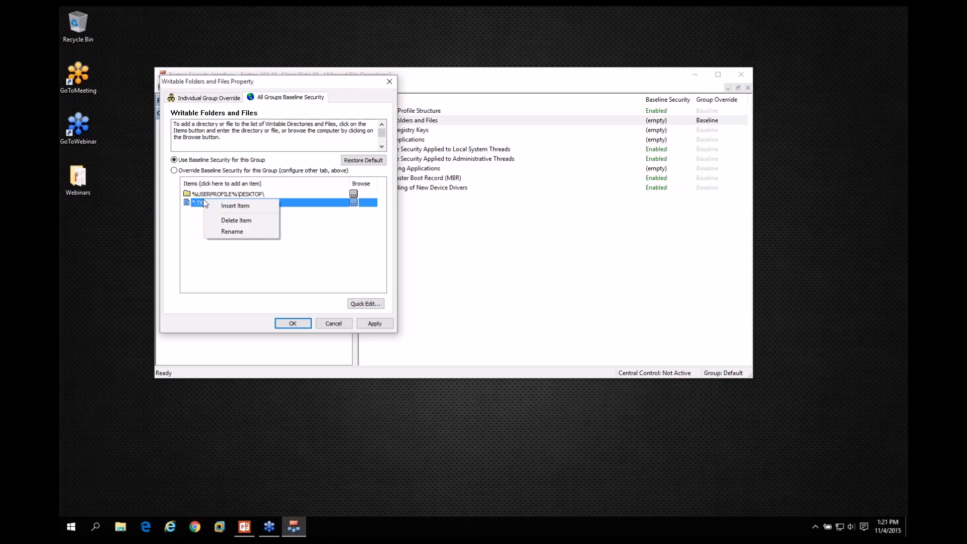
pyautogui.click(195, 212)
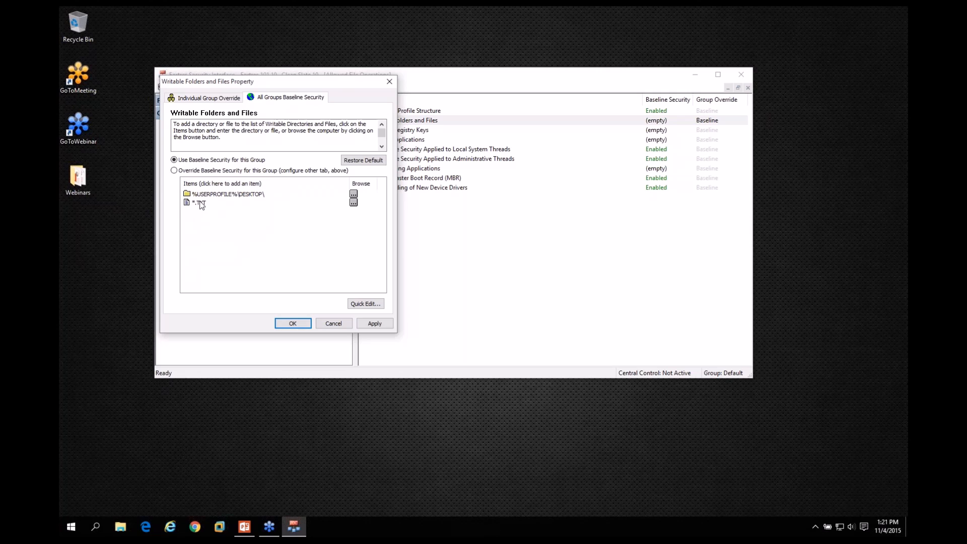
pyautogui.click(200, 204)
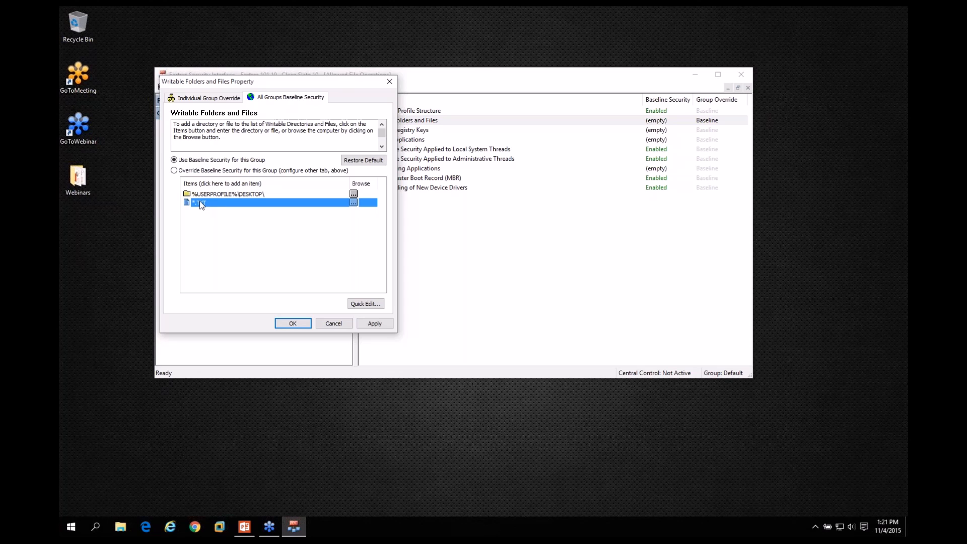
pyautogui.click(337, 322)
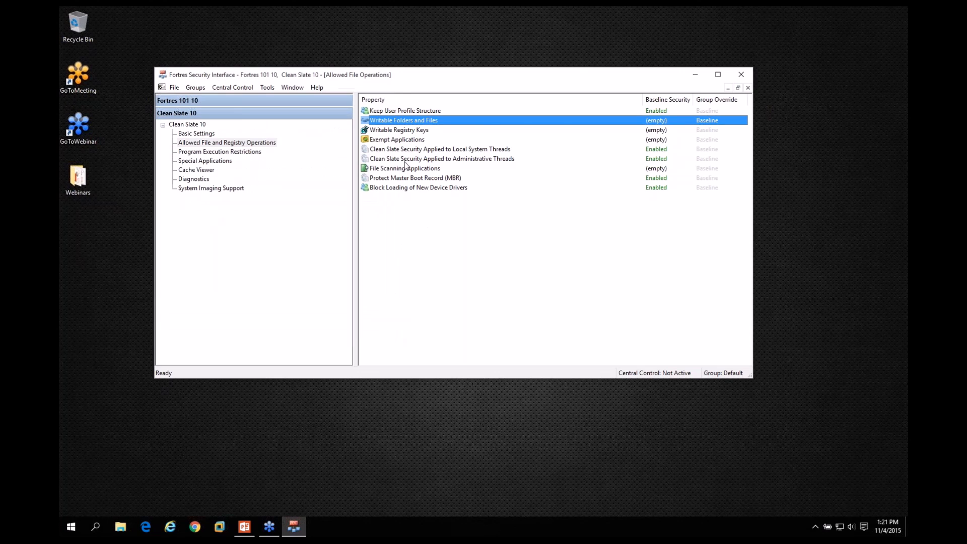
# Add the registry key HKEY_LOCAL_MACHINE\SOFTWARE\Macromedia to the baseline list of Writable Registry Keys.
pyautogui.doubleClick(390, 132)
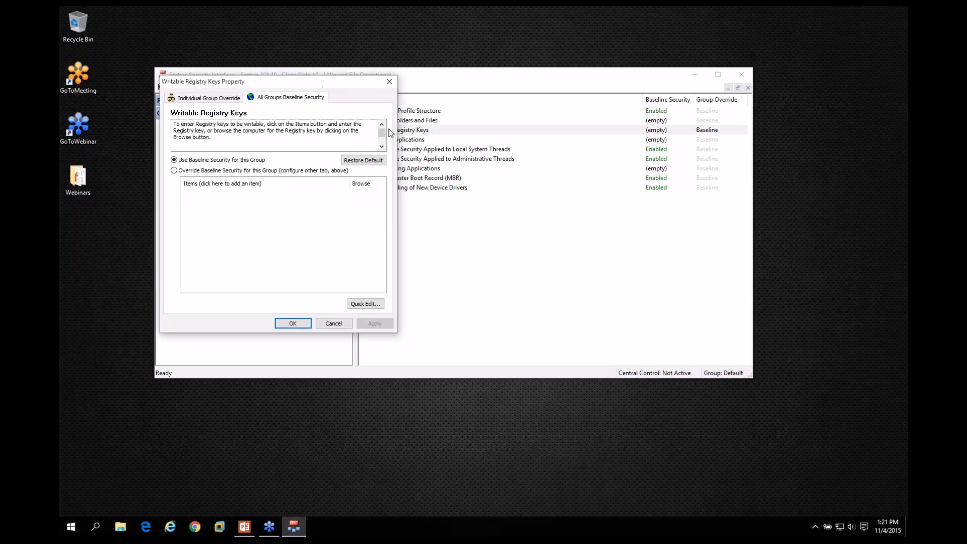
pyautogui.click(316, 181)
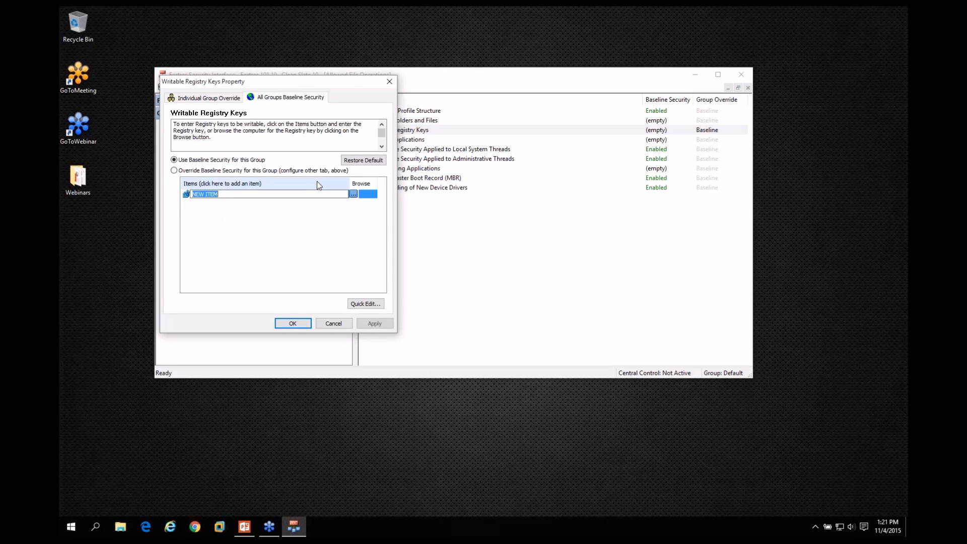
pyautogui.click(354, 194)
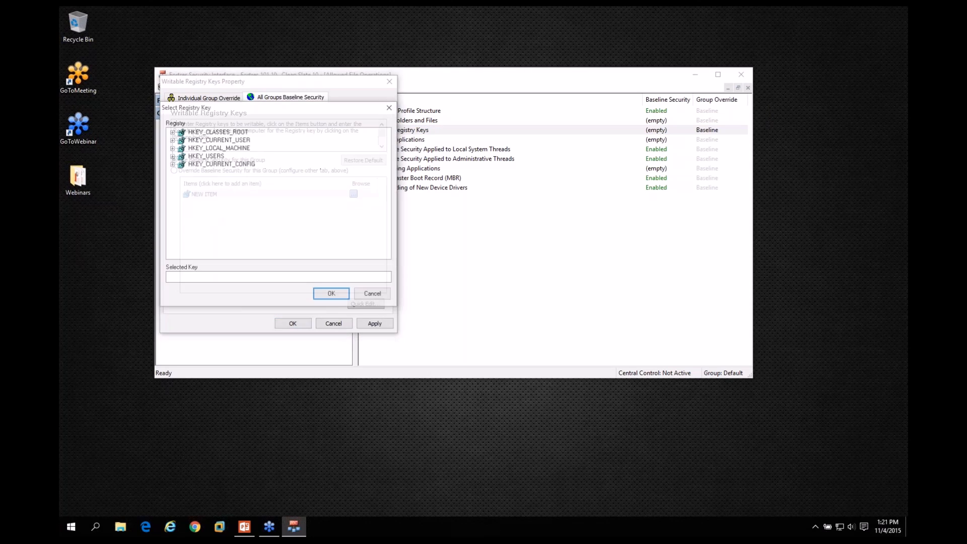
pyautogui.click(171, 147)
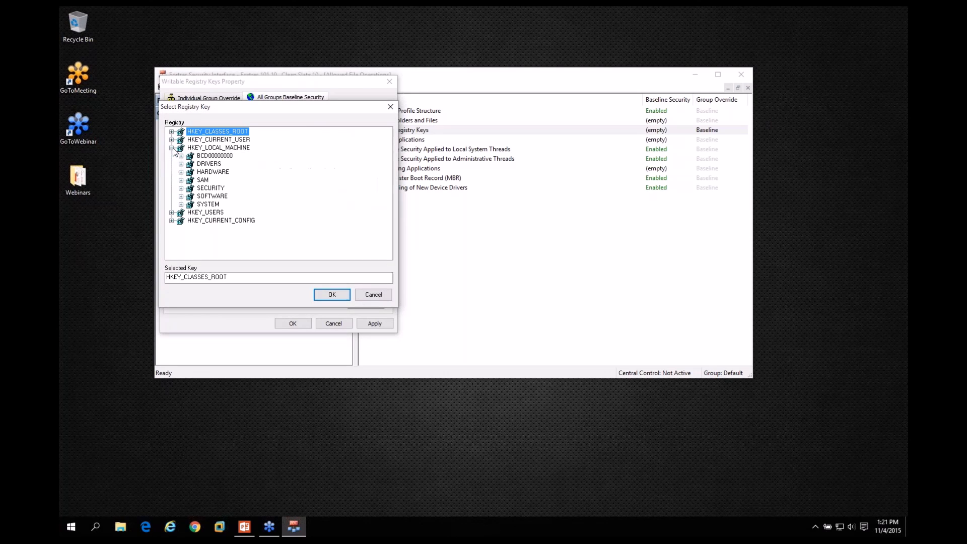
pyautogui.click(181, 195)
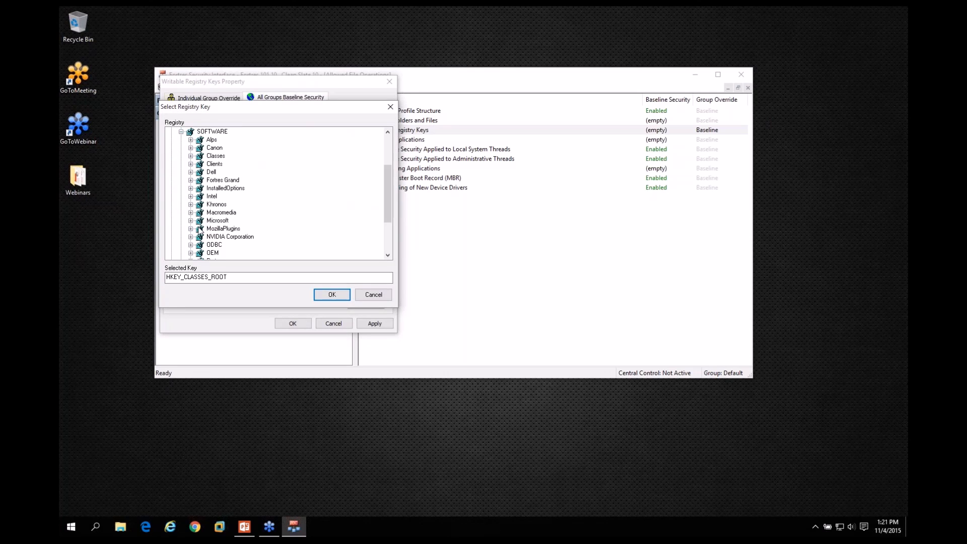
pyautogui.click(214, 212)
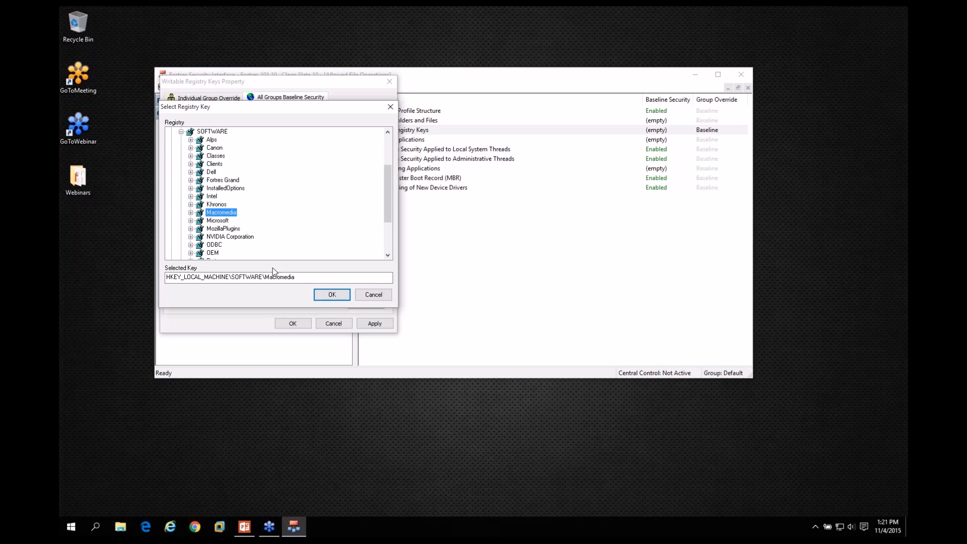
pyautogui.click(329, 294)
pyautogui.click(302, 324)
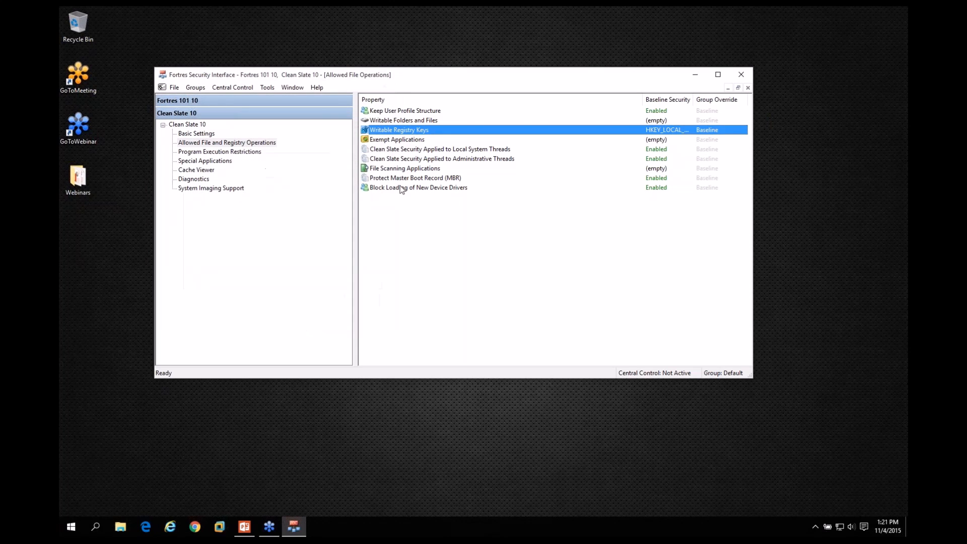
# Try adding ANTIVIRUS.EXE to the baseline list of Exempt Applications, and cancel the change.
pyautogui.doubleClick(392, 142)
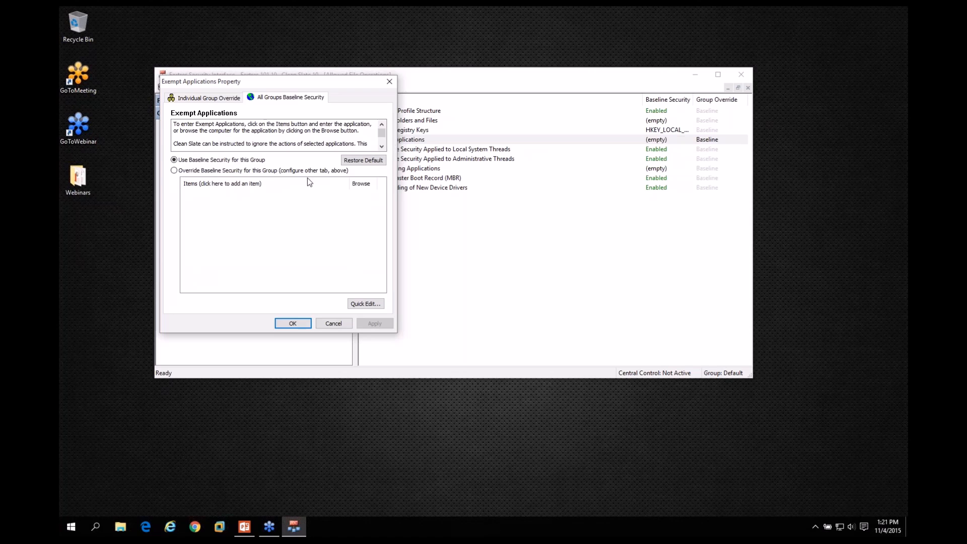
pyautogui.click(271, 183)
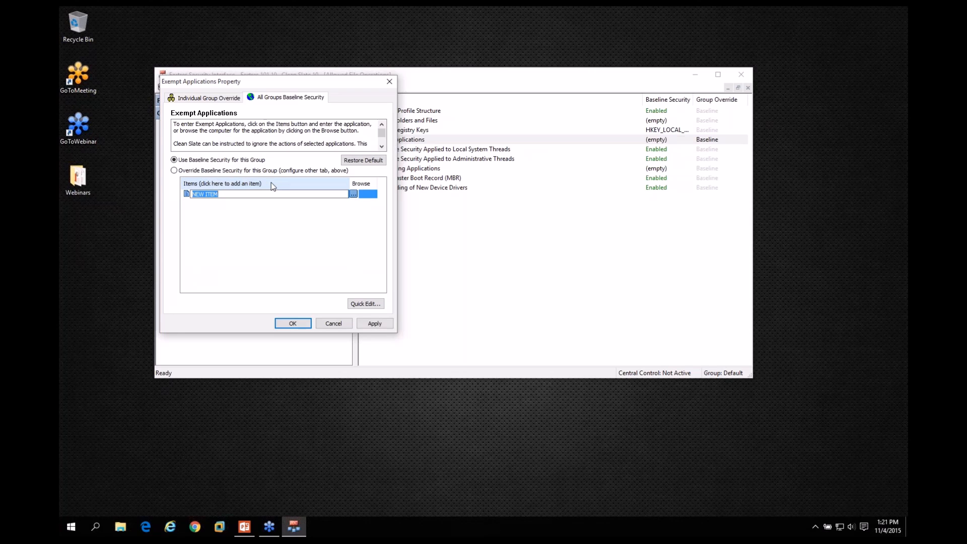
pyautogui.write('ANTIVIRUS.EXE')
pyautogui.press('Return')
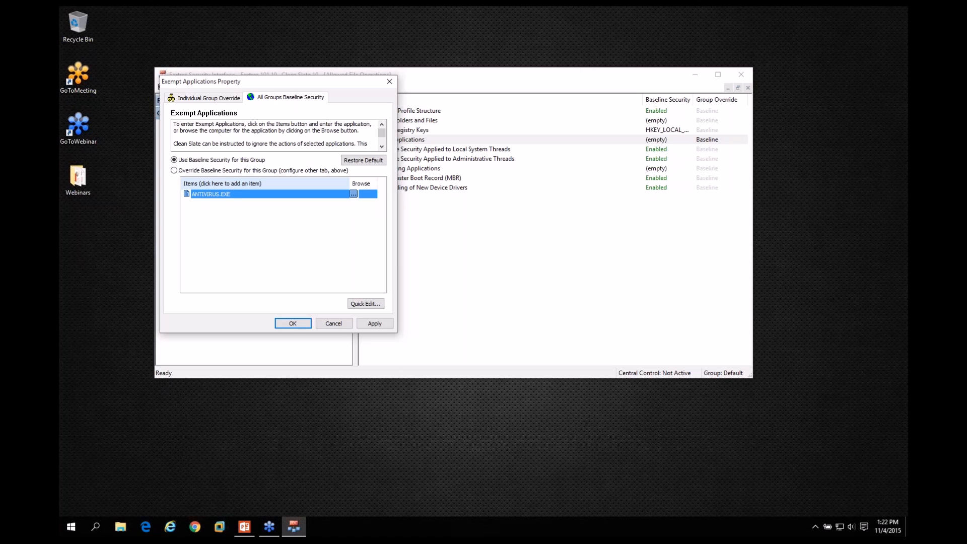
pyautogui.click(337, 323)
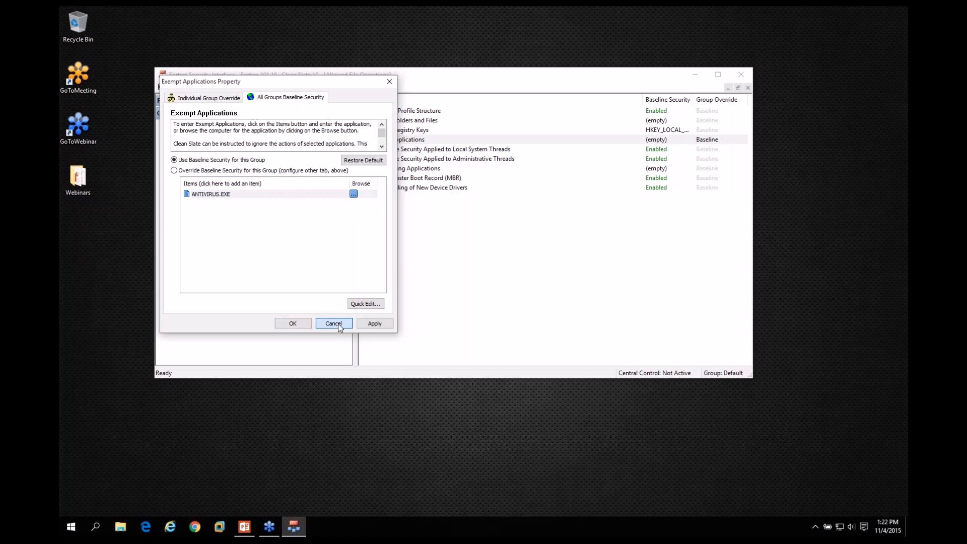
# Set the baseline of Clean Slate Security Applied to Local System Threads to Disabled.
pyautogui.click(407, 150)
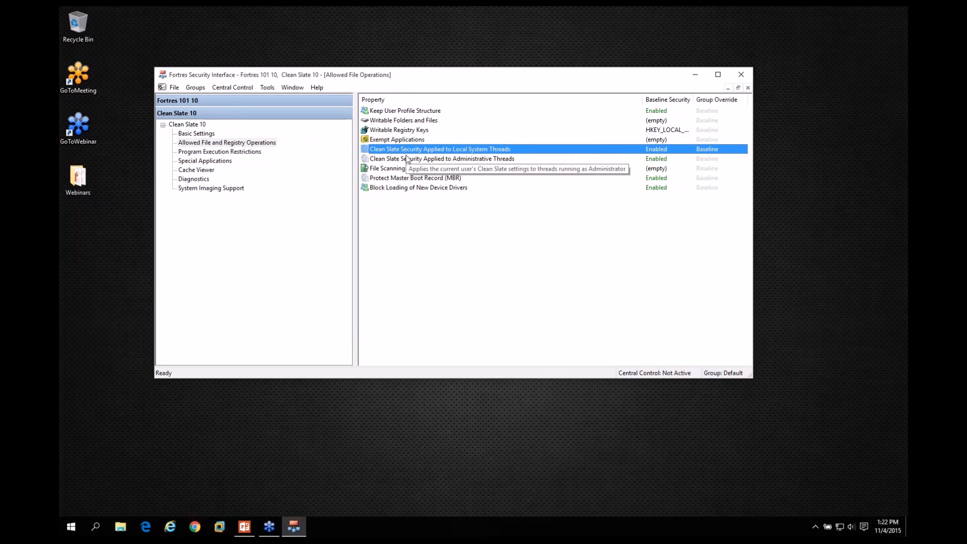
pyautogui.doubleClick(475, 150)
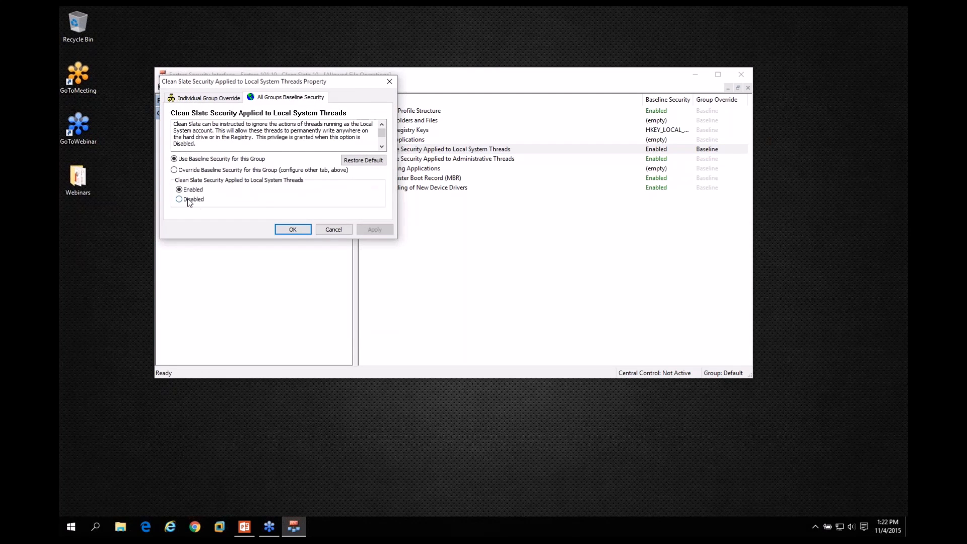
pyautogui.click(179, 200)
pyautogui.click(291, 230)
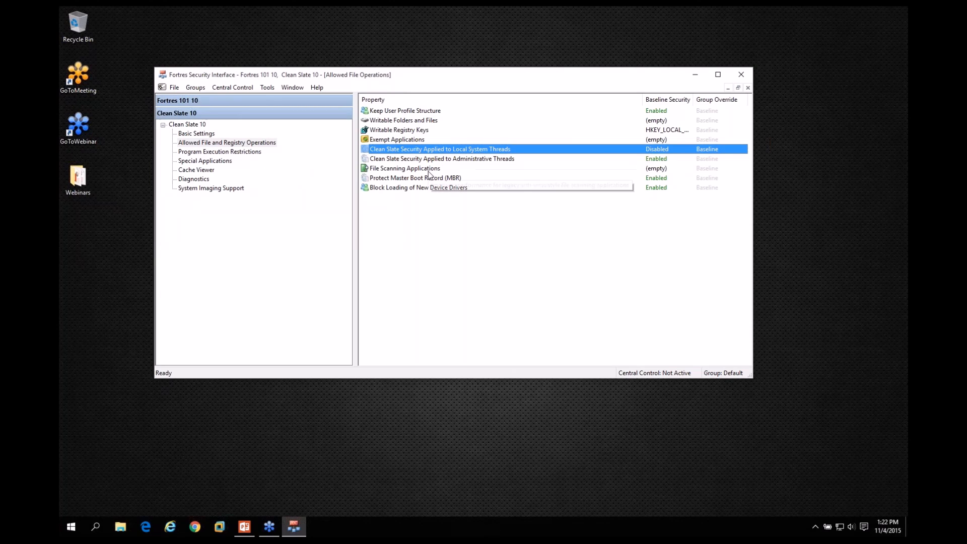
# Review the File Scanning Applications property in Allowed File and Registry Operations.
pyautogui.click(396, 172)
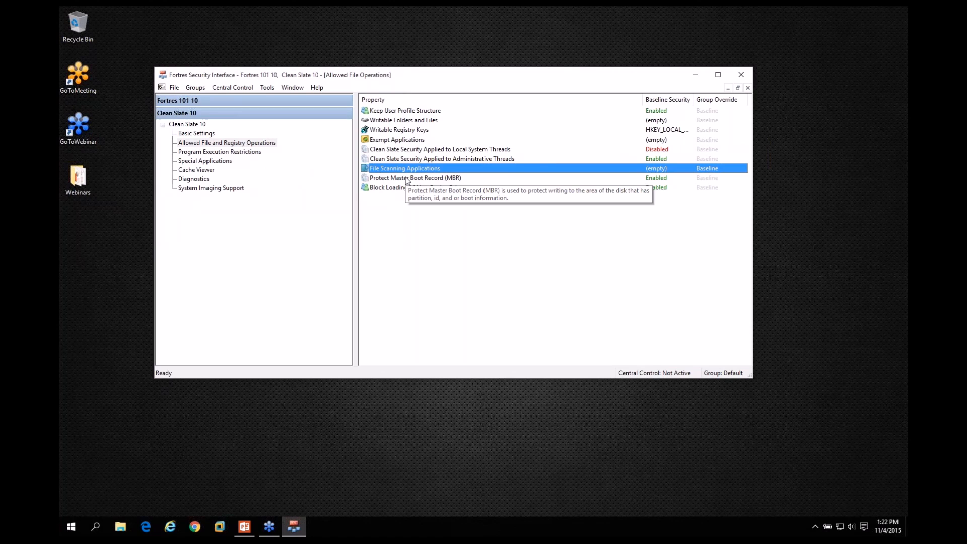
# Review the Protect Master Boot Record (MBR) and Block Loading of New Device Drivers properties.
pyautogui.click(408, 179)
pyautogui.click(403, 189)
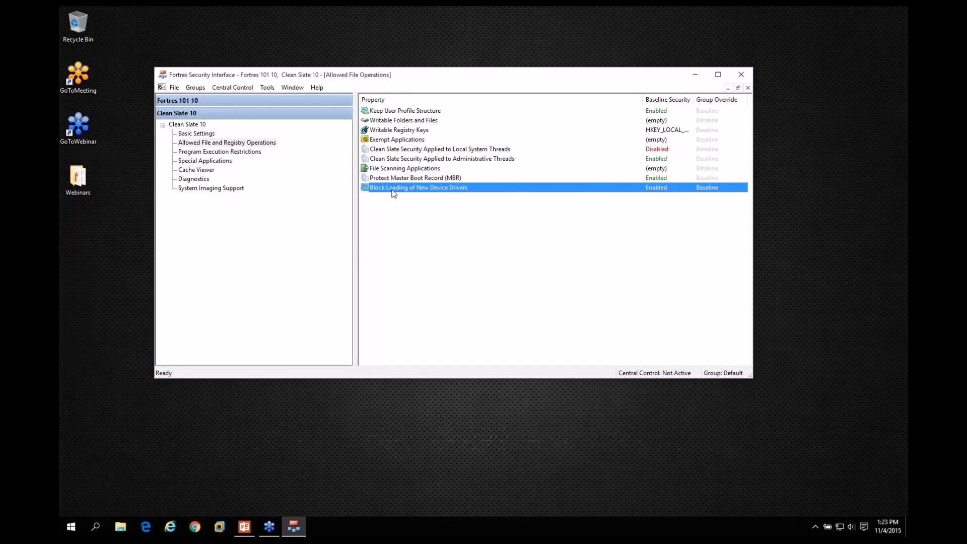
pyautogui.moveTo(398, 192)
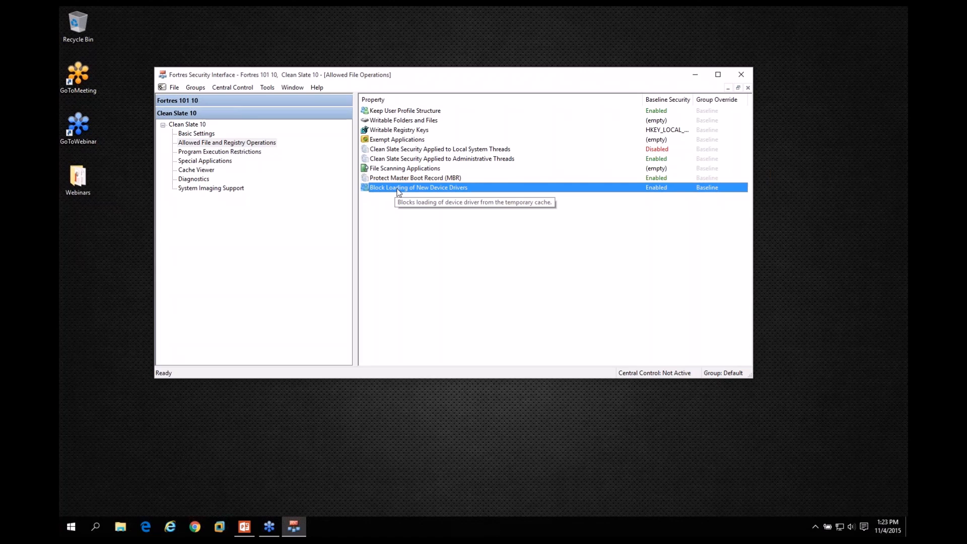
pyautogui.click(407, 180)
pyautogui.moveTo(408, 181)
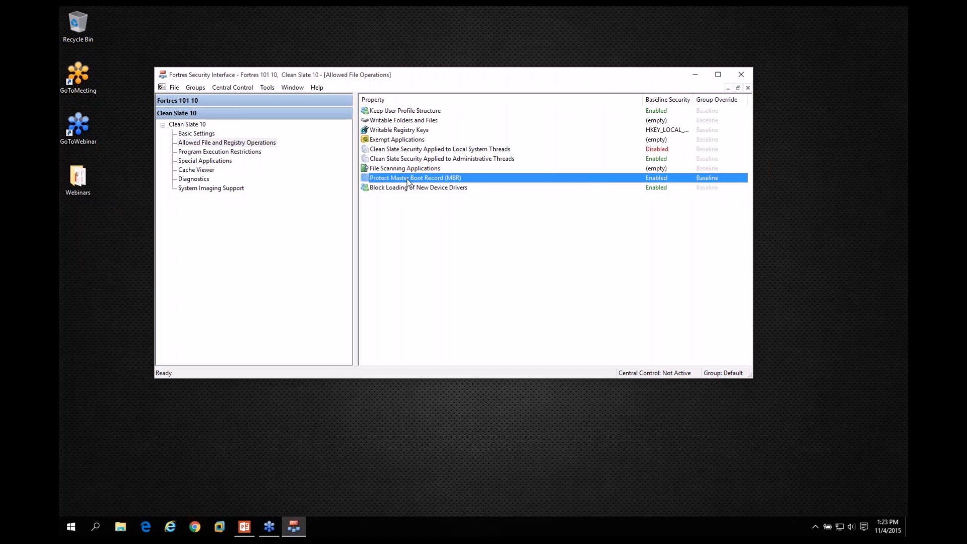
# Try setting the baseline of Block New Programs to Enabled in Program Execution Restrictions, and cancel the change.
pyautogui.click(220, 152)
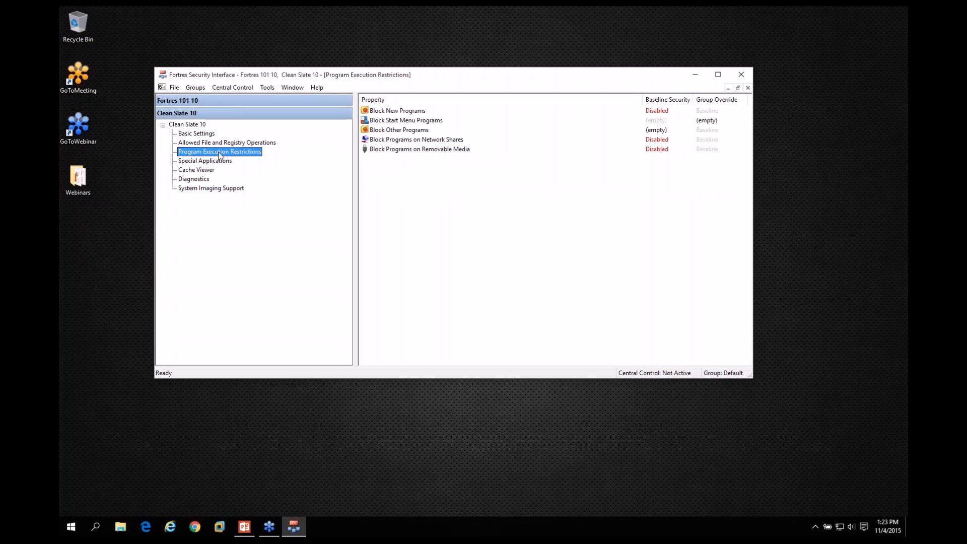
pyautogui.click(400, 112)
pyautogui.doubleClick(400, 112)
pyautogui.click(179, 189)
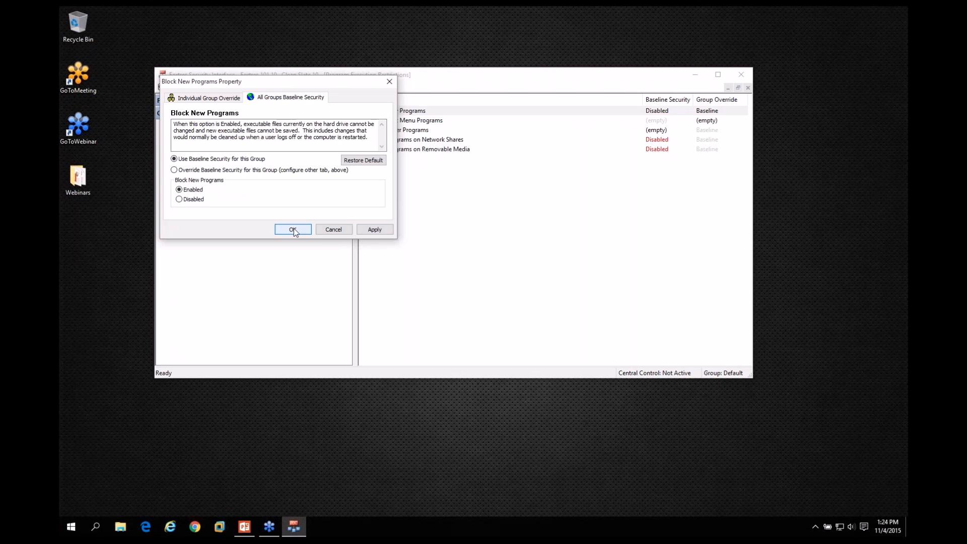
pyautogui.click(334, 229)
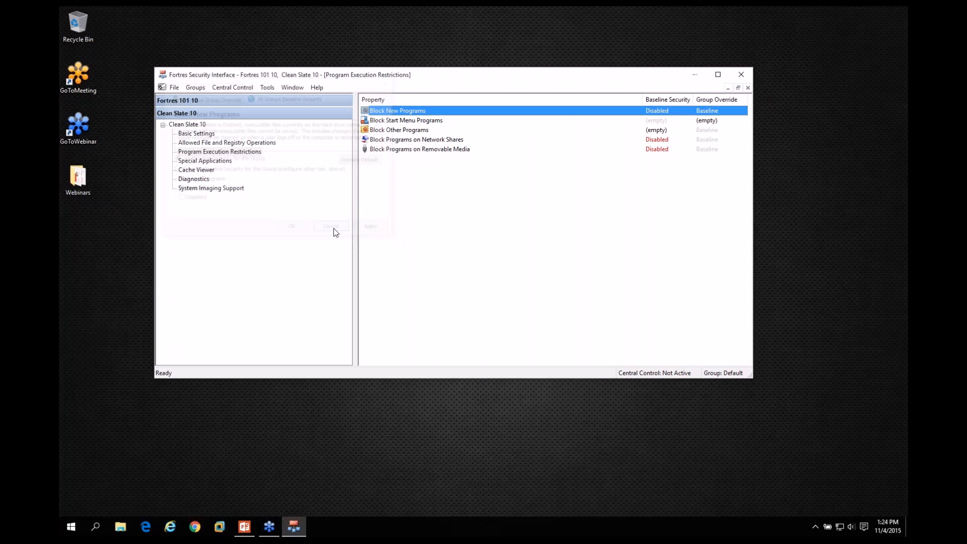
# Block Immersive Control Panel from the all-users Start Menu programs in the baseline of Block Start Menu Programs.
pyautogui.doubleClick(408, 121)
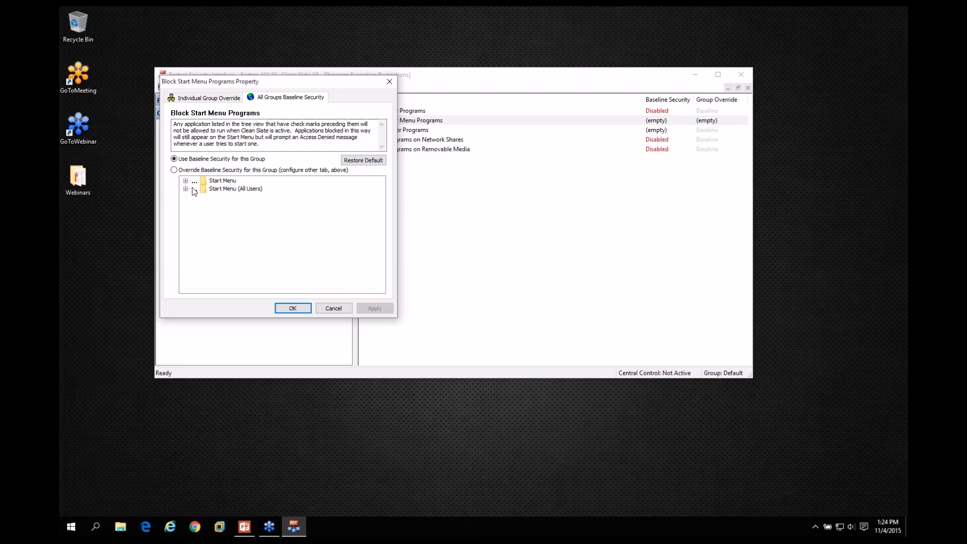
pyautogui.click(185, 189)
pyautogui.click(195, 197)
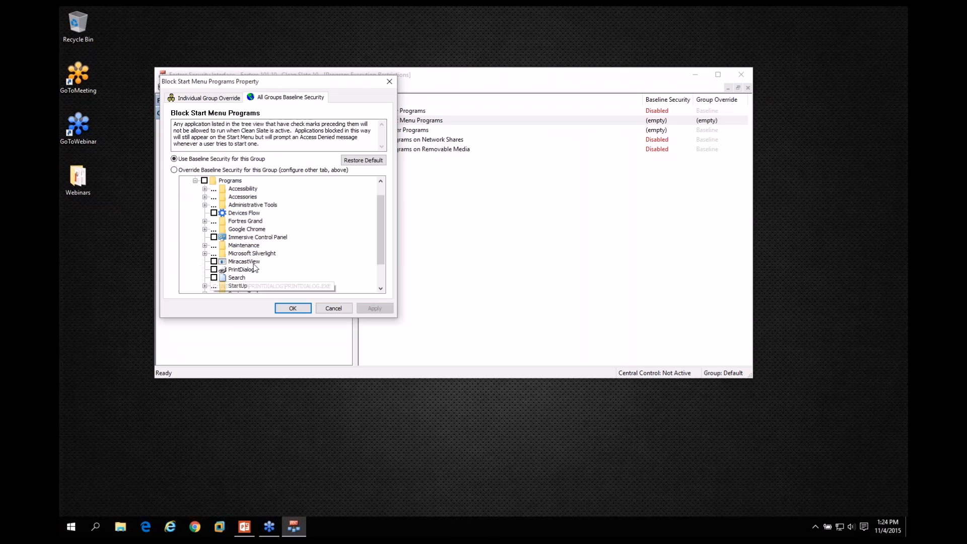
pyautogui.scroll(-1, 254, 268)
pyautogui.click(214, 213)
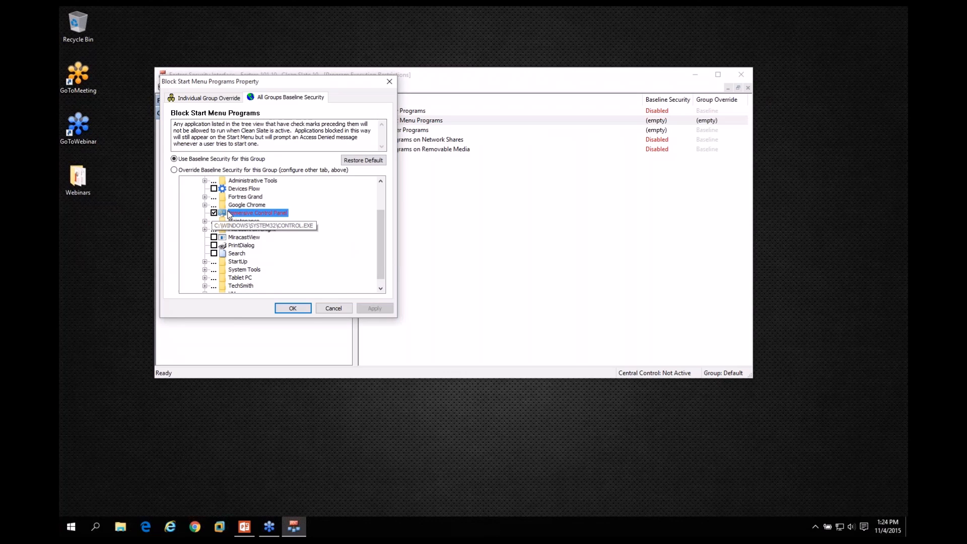
pyautogui.click(285, 307)
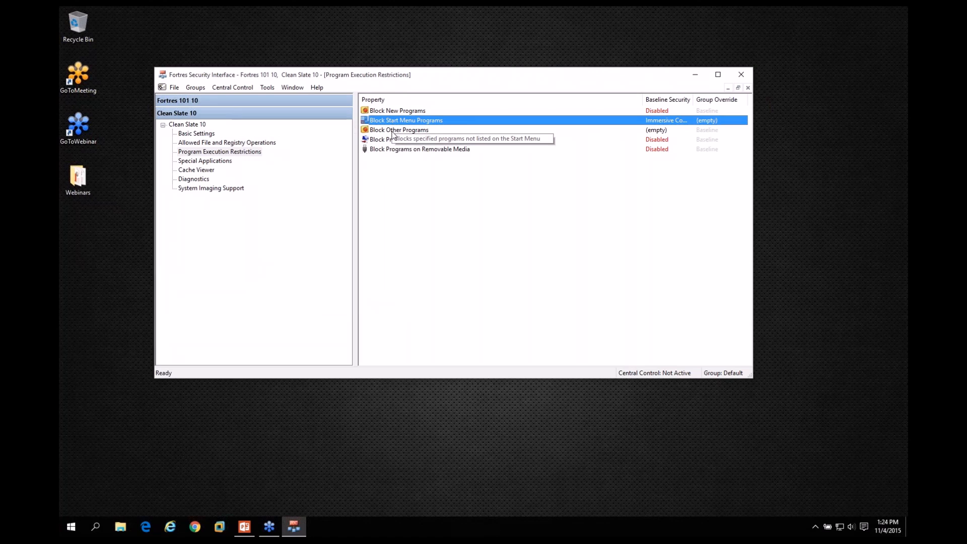
# Try adding C:\WINDOWS\SYSTEM32\CMD.EXE to the baseline list of Block Other Programs, and cancel the change.
pyautogui.doubleClick(393, 131)
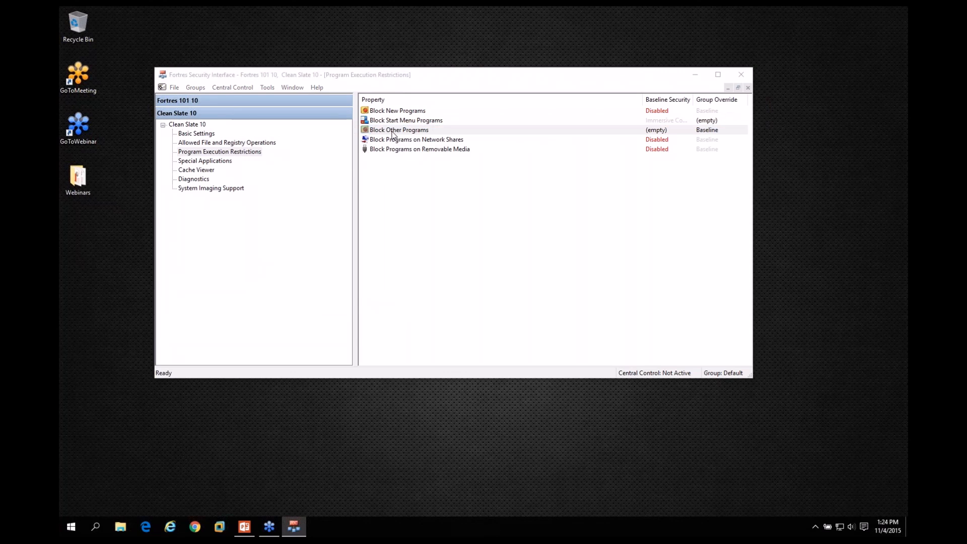
pyautogui.click(298, 183)
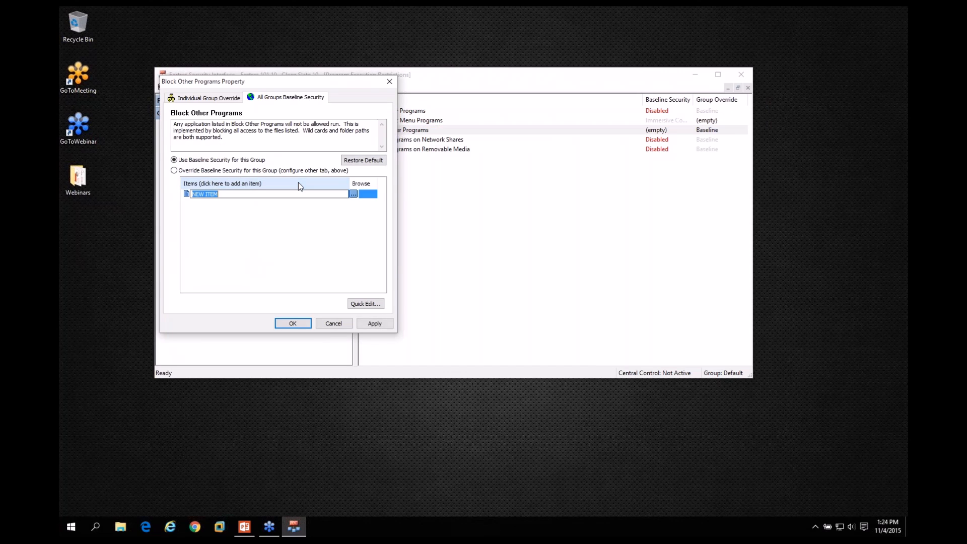
pyautogui.write('CMD.EXE')
pyautogui.press('BackSpace')
pyautogui.press('BackSpace')
pyautogui.press('BackSpace')
pyautogui.press('BackSpace')
pyautogui.press('BackSpace')
pyautogui.press('BackSpace')
pyautogui.write('C:\\WINDOWS\\SYSTEM32\\CMD.EXE')
pyautogui.press('Return')
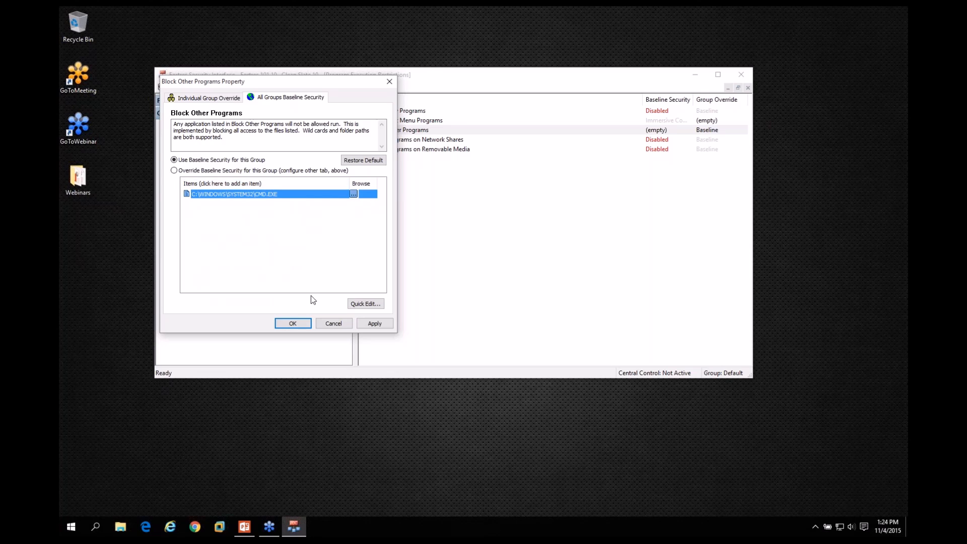
pyautogui.click(332, 324)
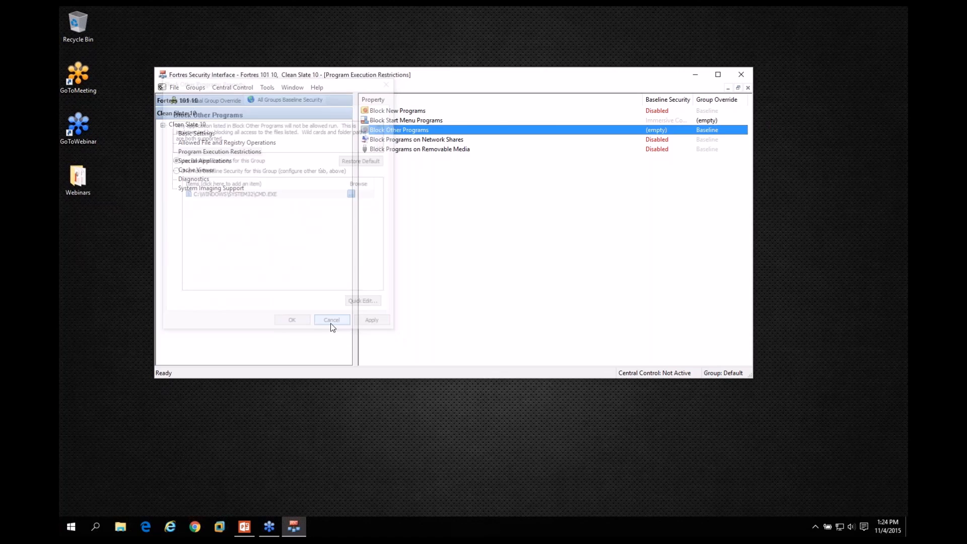
# Review the Block Programs on Network Shares and Block Programs on Removable Media properties.
pyautogui.click(417, 144)
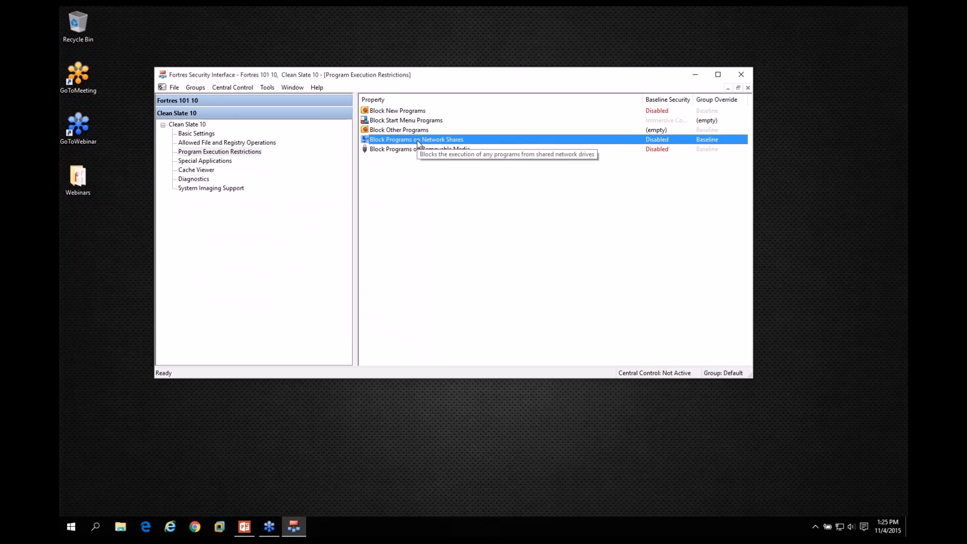
pyautogui.click(418, 150)
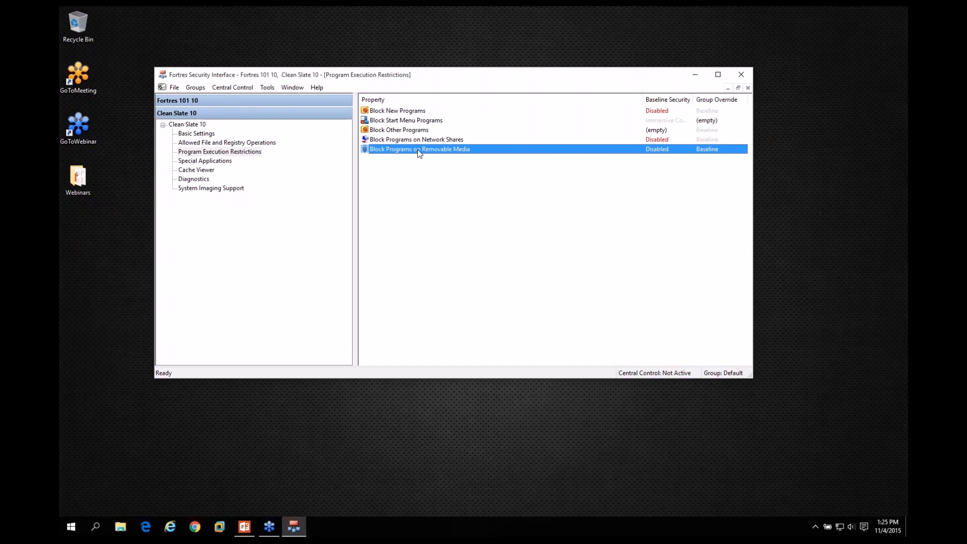
# Review the applications offered for automatic security configuration in Special Applications, including eTrust InoculateIT, Altiris SVS, Intel LanDesk and Vexira AntiVirus.
pyautogui.click(204, 161)
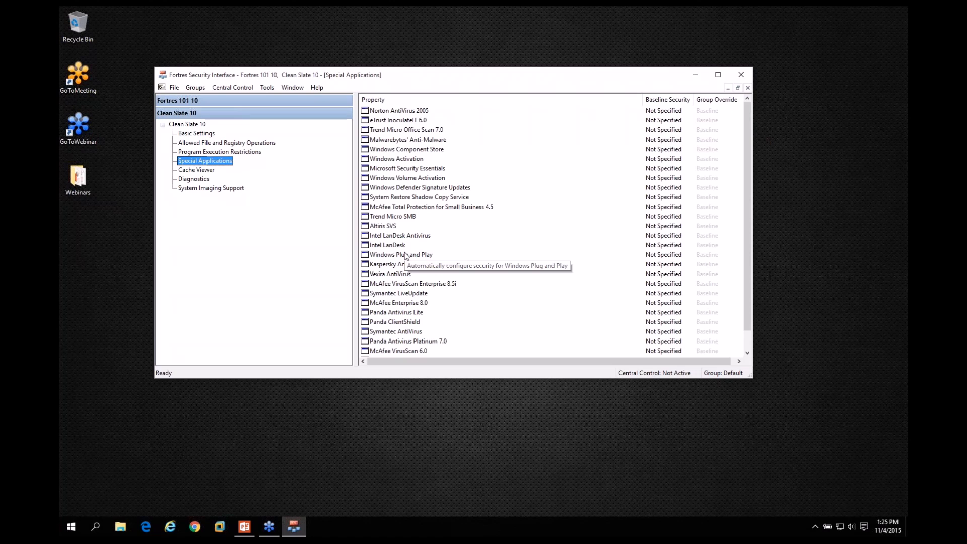
pyautogui.click(395, 121)
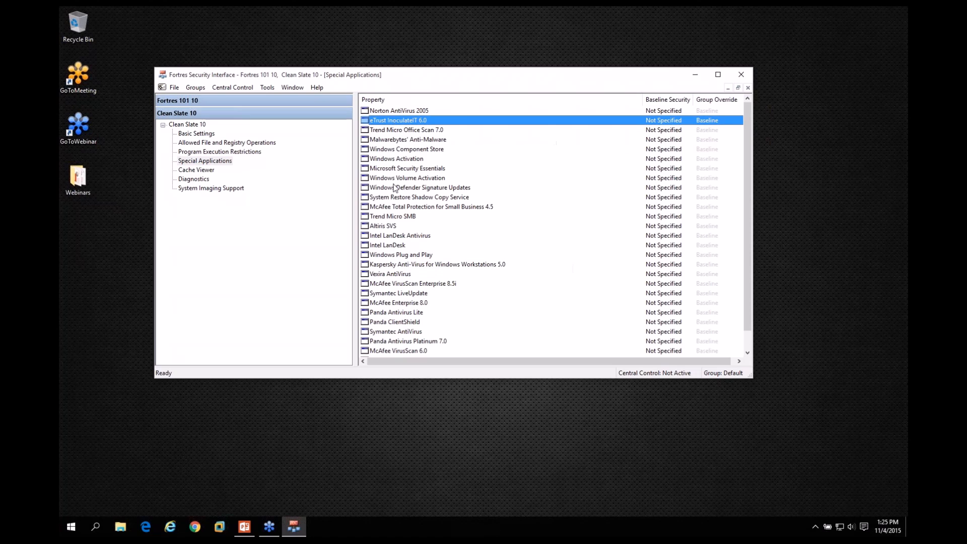
pyautogui.click(390, 226)
pyautogui.click(396, 247)
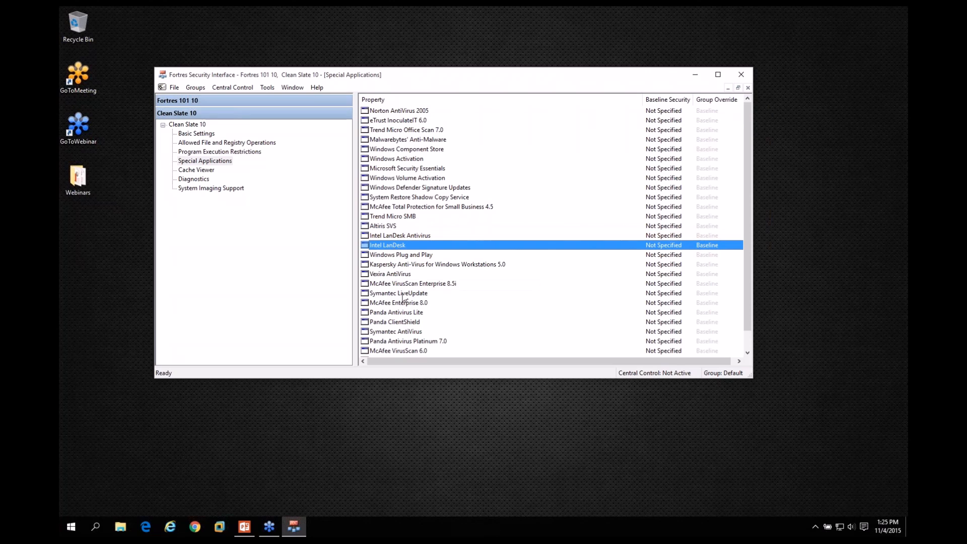
pyautogui.click(394, 275)
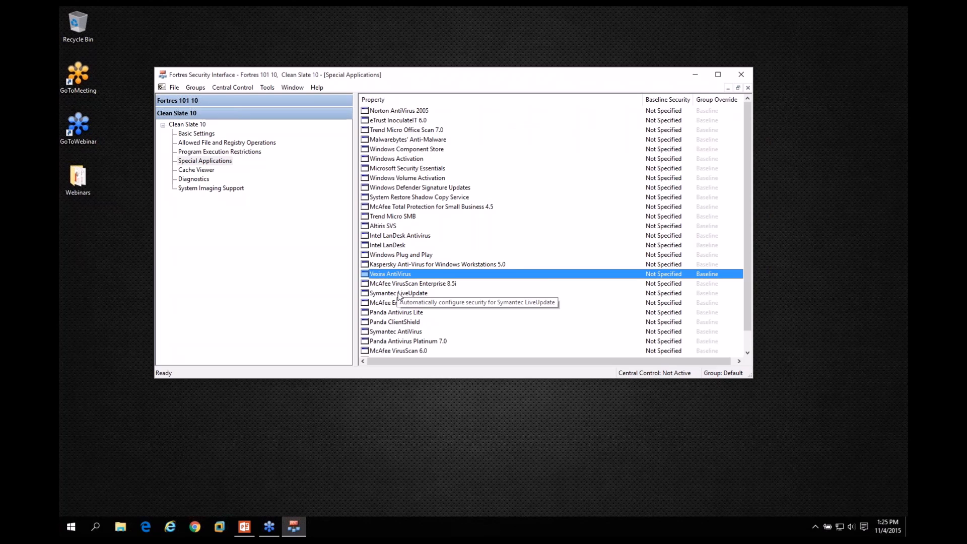
# Compare the properties in Allowed File and Registry Operations with the Special Applications list.
pyautogui.click(200, 143)
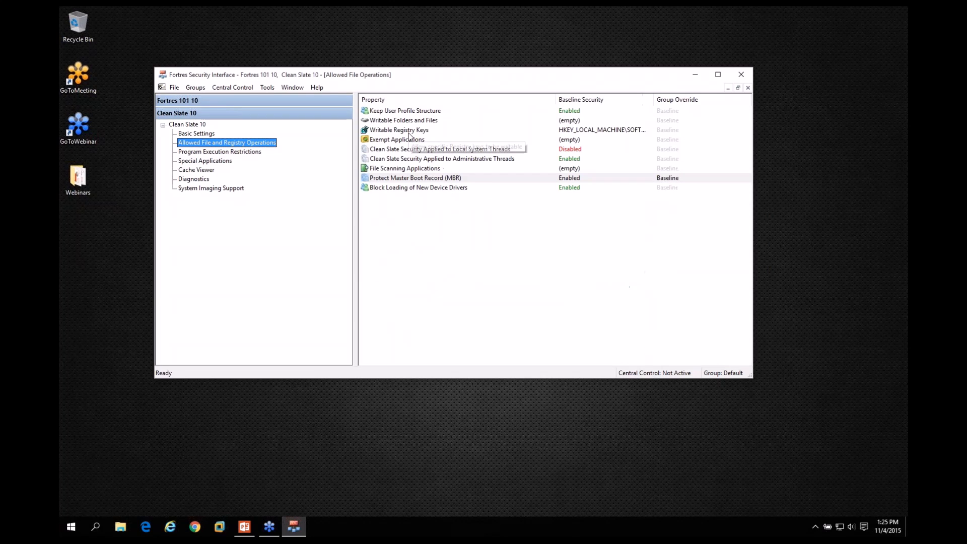
pyautogui.click(214, 162)
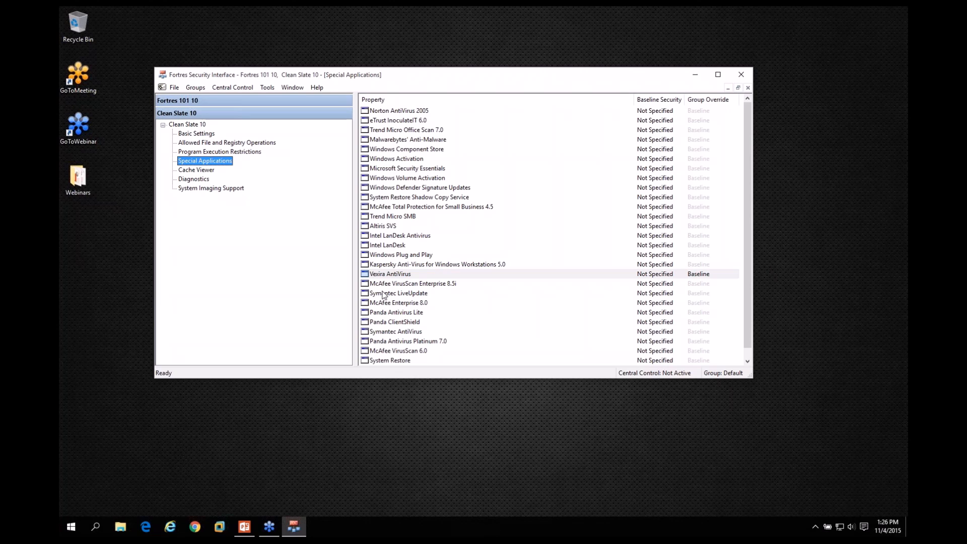
pyautogui.click(237, 143)
pyautogui.moveTo(392, 150)
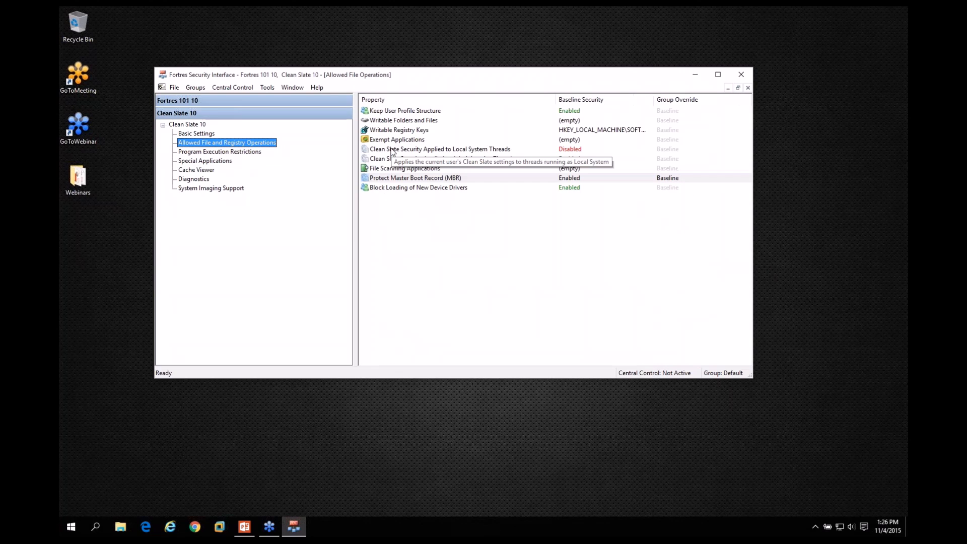
# Examine the C:\ drive folders and the Registry hives in the Cache Viewer's Modified List.
pyautogui.click(201, 170)
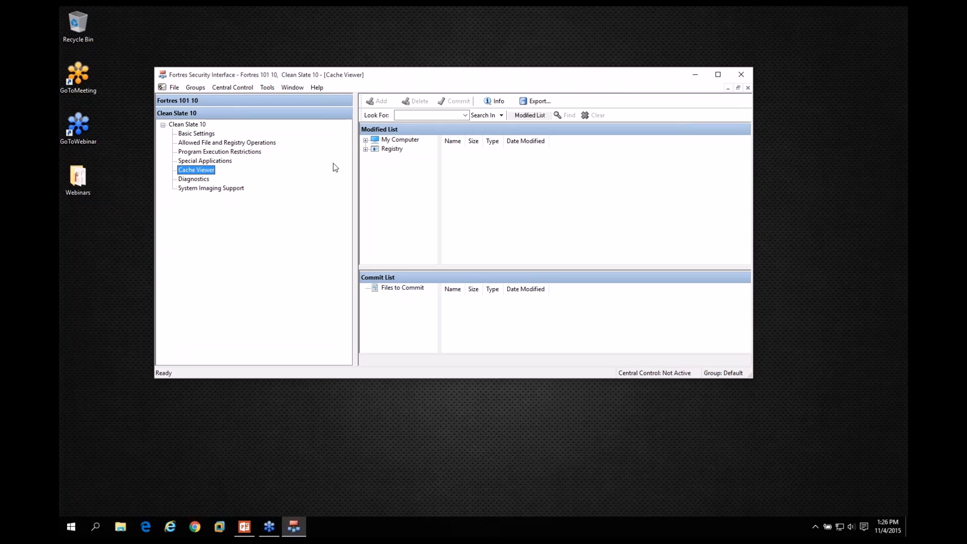
pyautogui.click(367, 141)
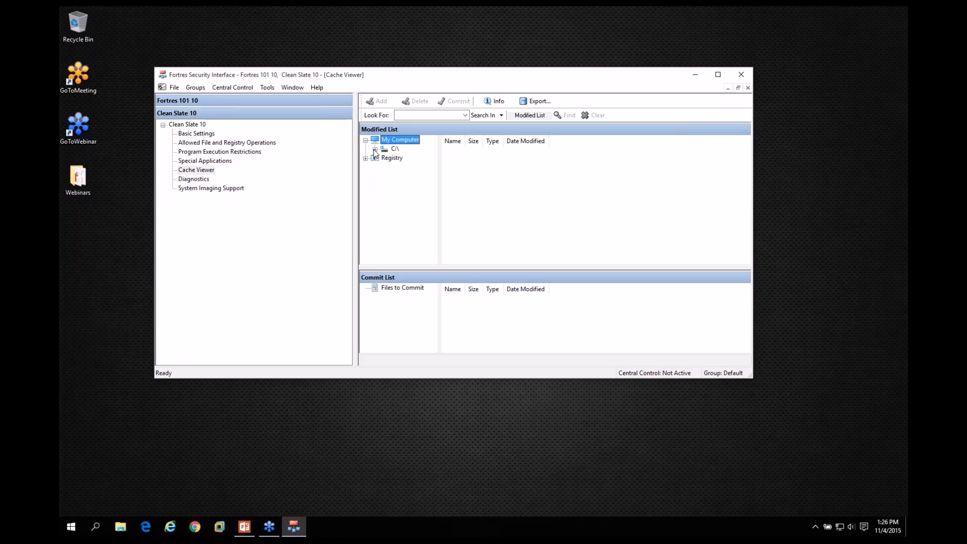
pyautogui.click(375, 149)
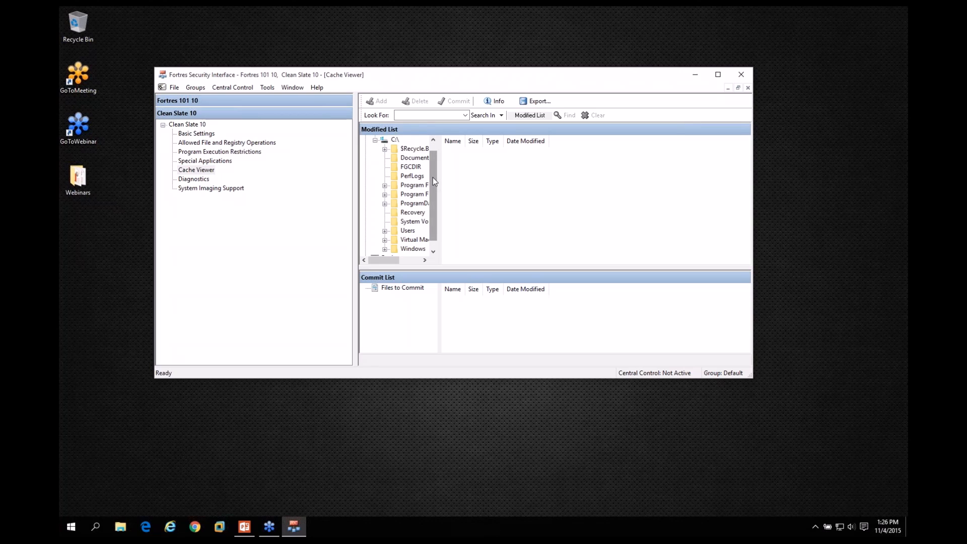
pyautogui.scroll(2, 425, 175)
pyautogui.click(375, 149)
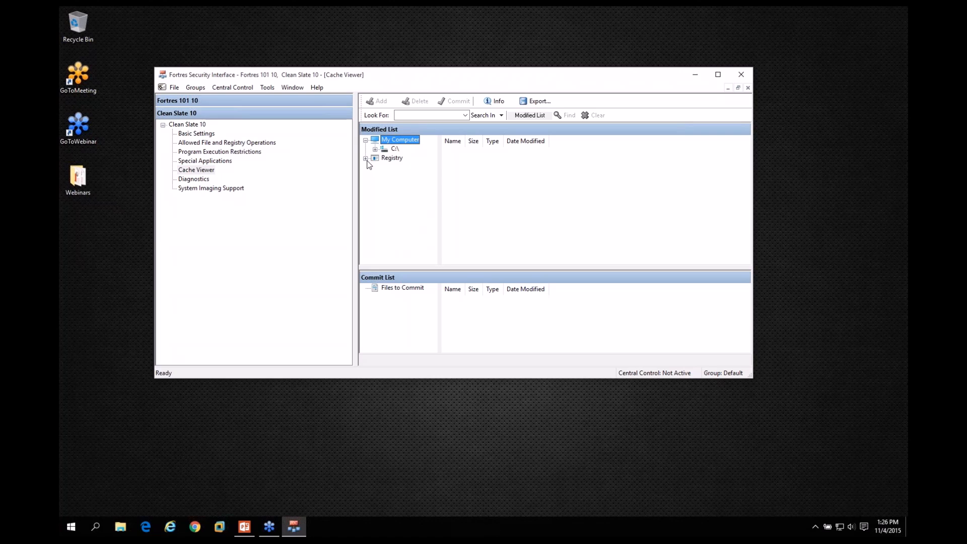
pyautogui.click(366, 158)
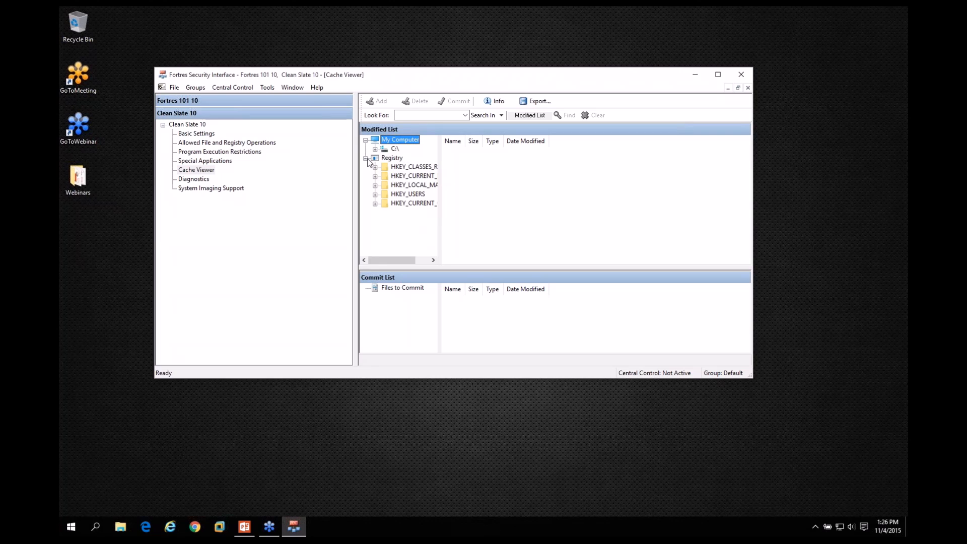
pyautogui.click(367, 159)
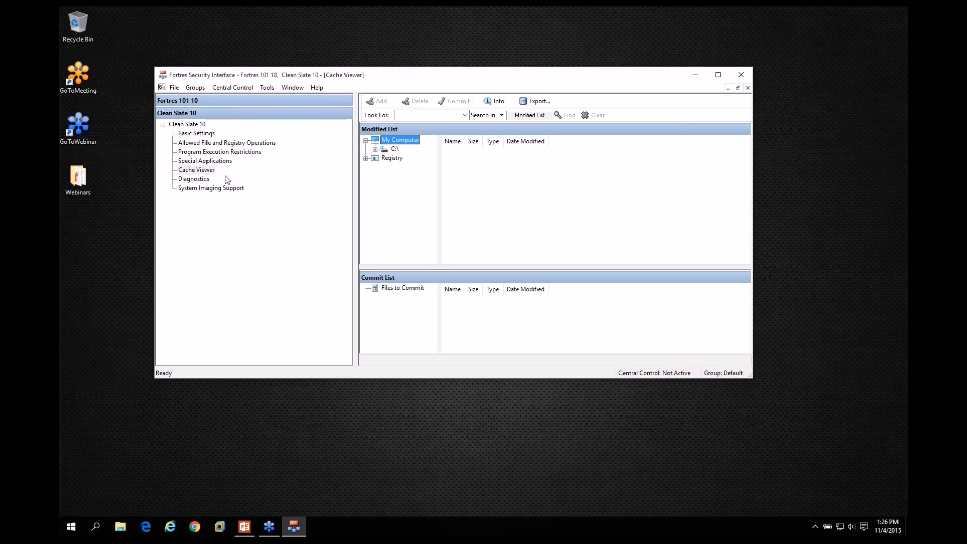
# Generate the Details Report in Diagnostics and read through its settings sections.
pyautogui.click(196, 180)
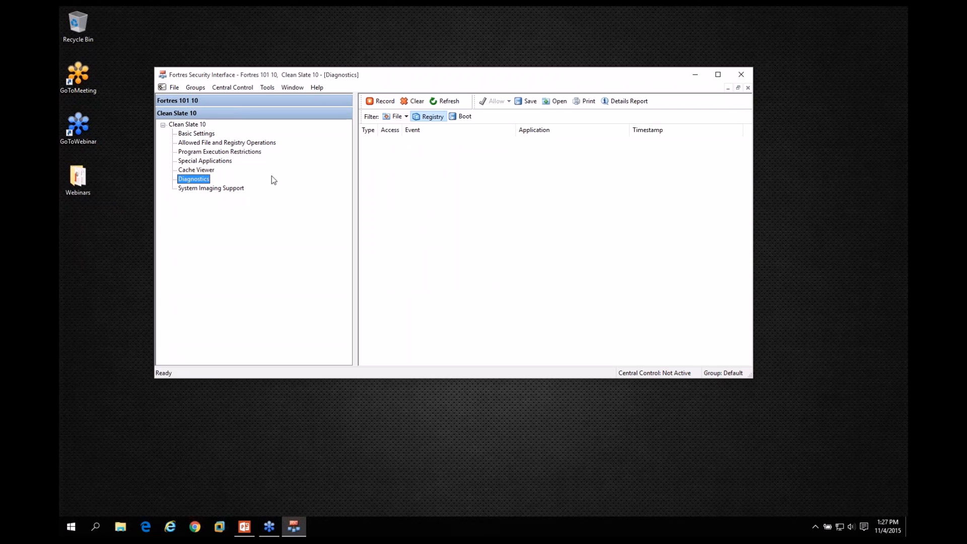
pyautogui.click(628, 102)
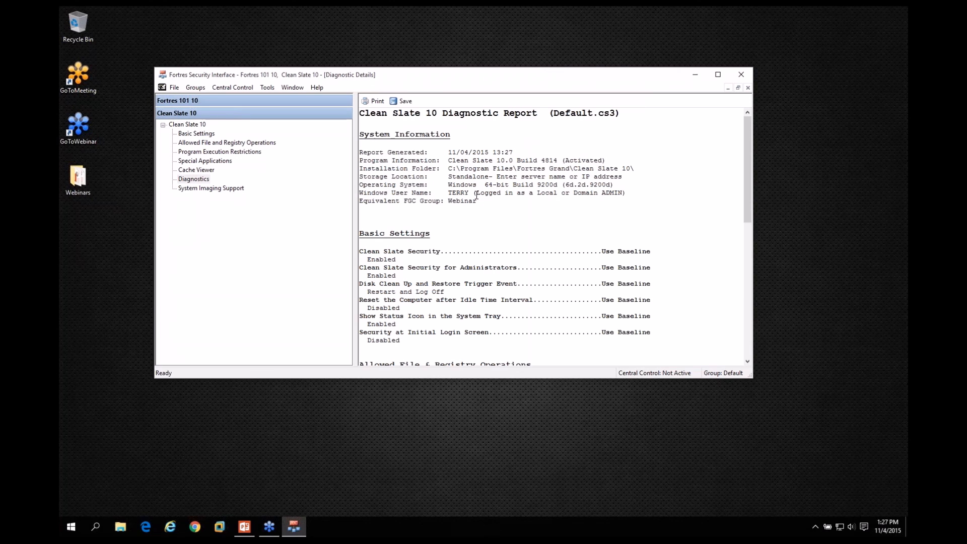
pyautogui.scroll(-5, 481, 248)
pyautogui.scroll(-9, 480, 248)
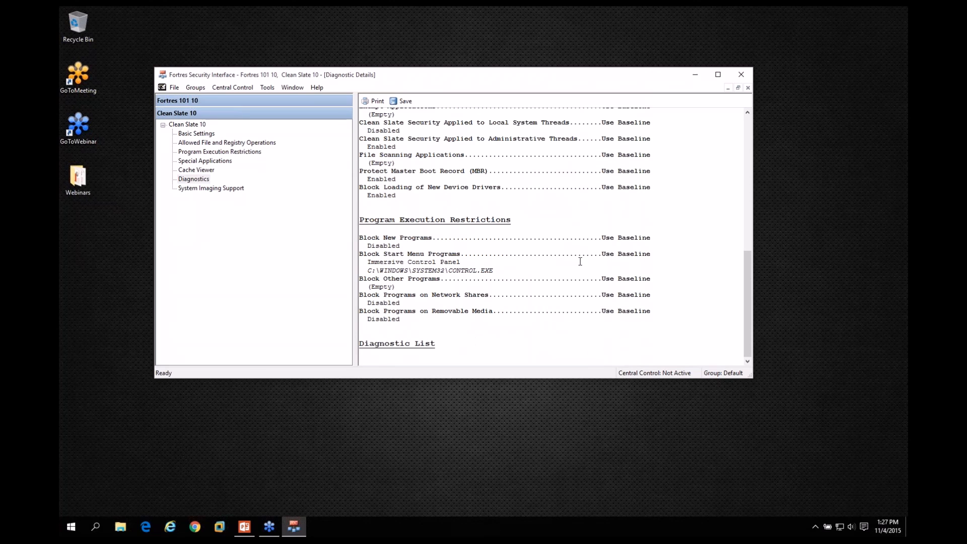
pyautogui.scroll(4, 519, 212)
pyautogui.scroll(7, 519, 213)
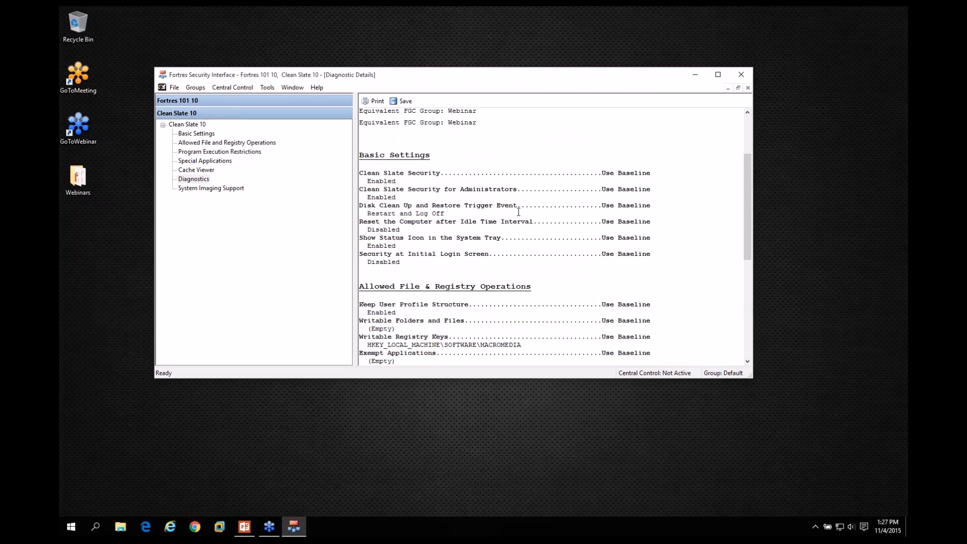
pyautogui.scroll(4, 518, 212)
# Start saving the diagnostic report as Clean Slate Diagnostics.rtf in Documents, and cancel the save.
pyautogui.click(403, 102)
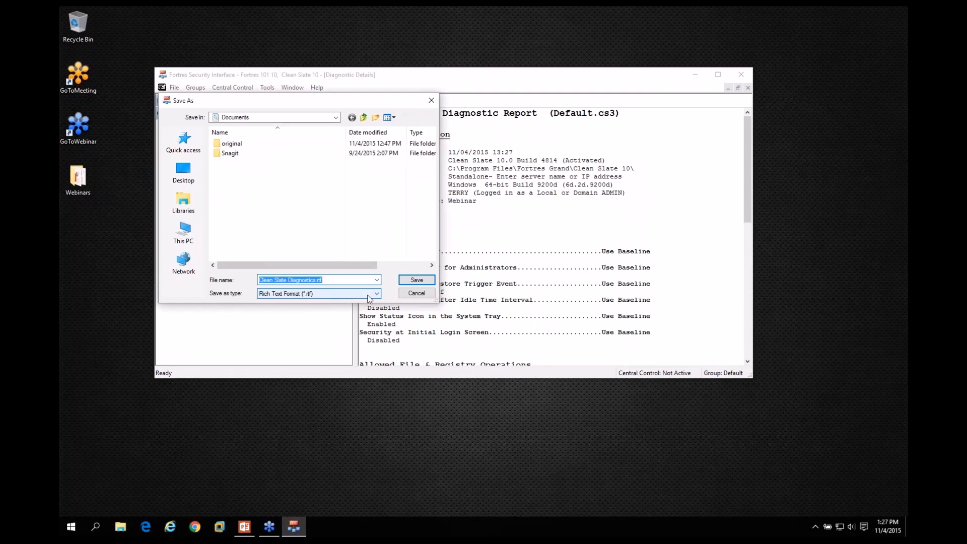
pyautogui.click(417, 293)
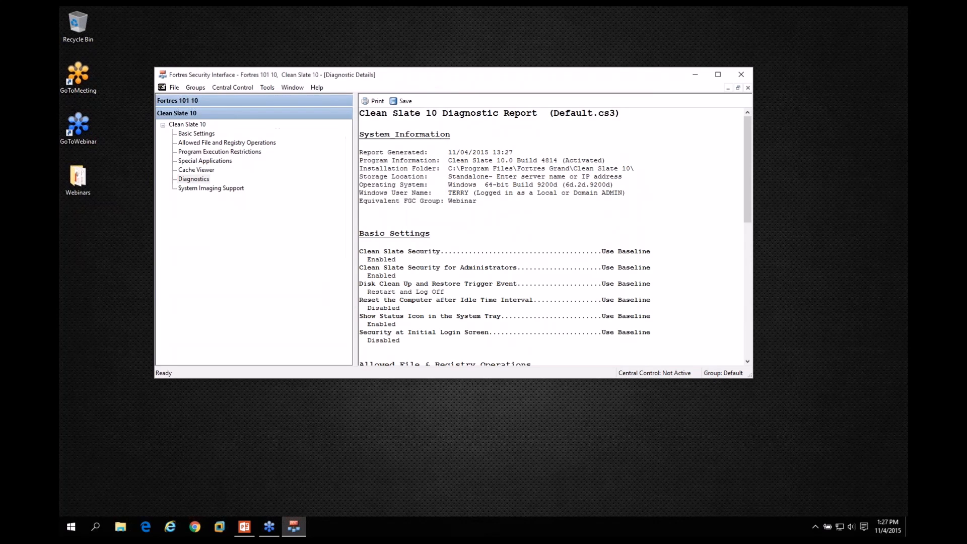
pyautogui.click(777, 149)
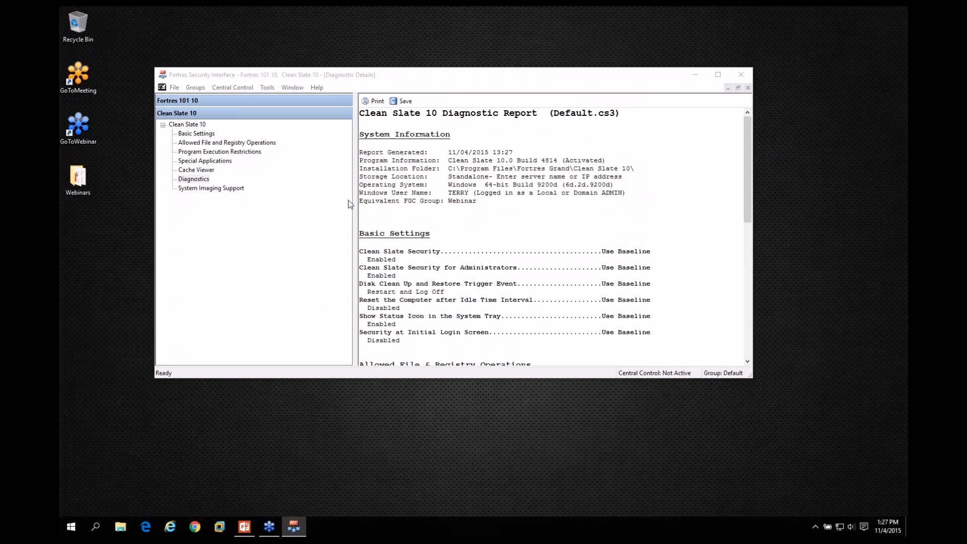
# Review the System Imaging Support setting for how many reboots Clean Slate stays disabled, and cancel without enabling it.
pyautogui.click(206, 189)
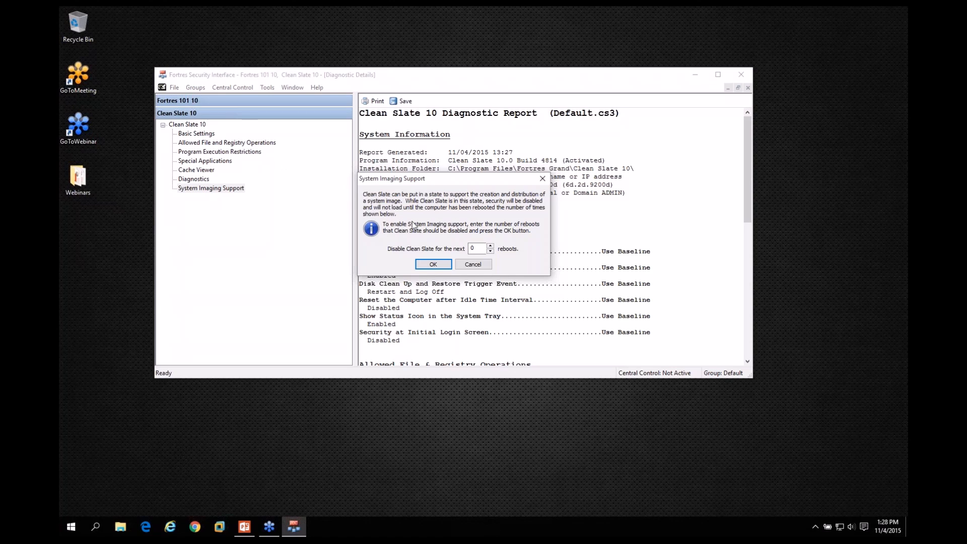
pyautogui.doubleClick(476, 248)
pyautogui.click(467, 266)
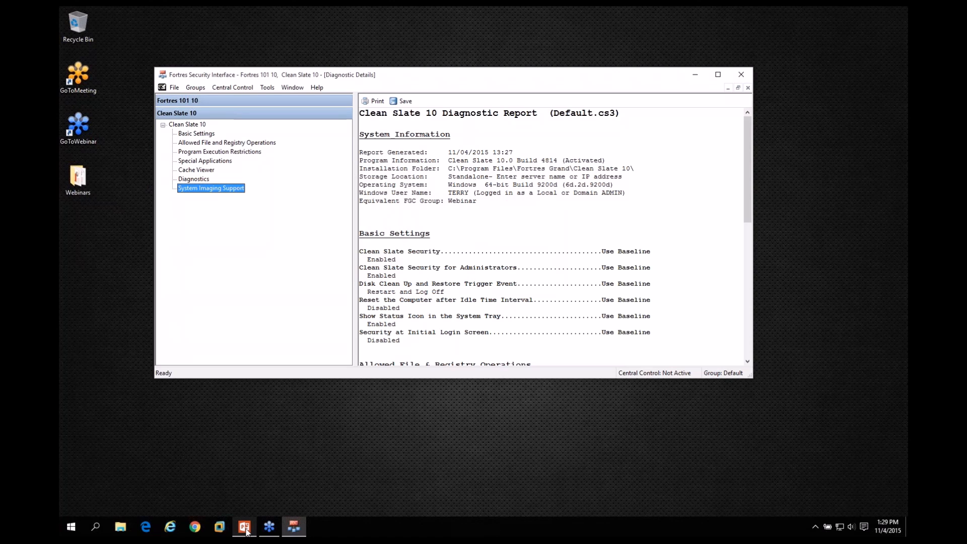
# Switch to the Clean Slate 10 presentation in PowerPoint.
pyautogui.moveTo(247, 532)
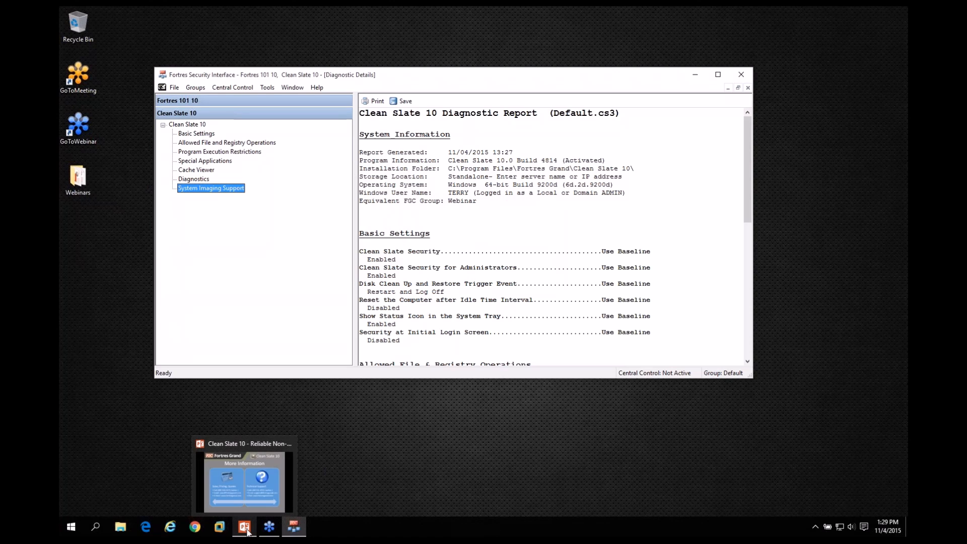